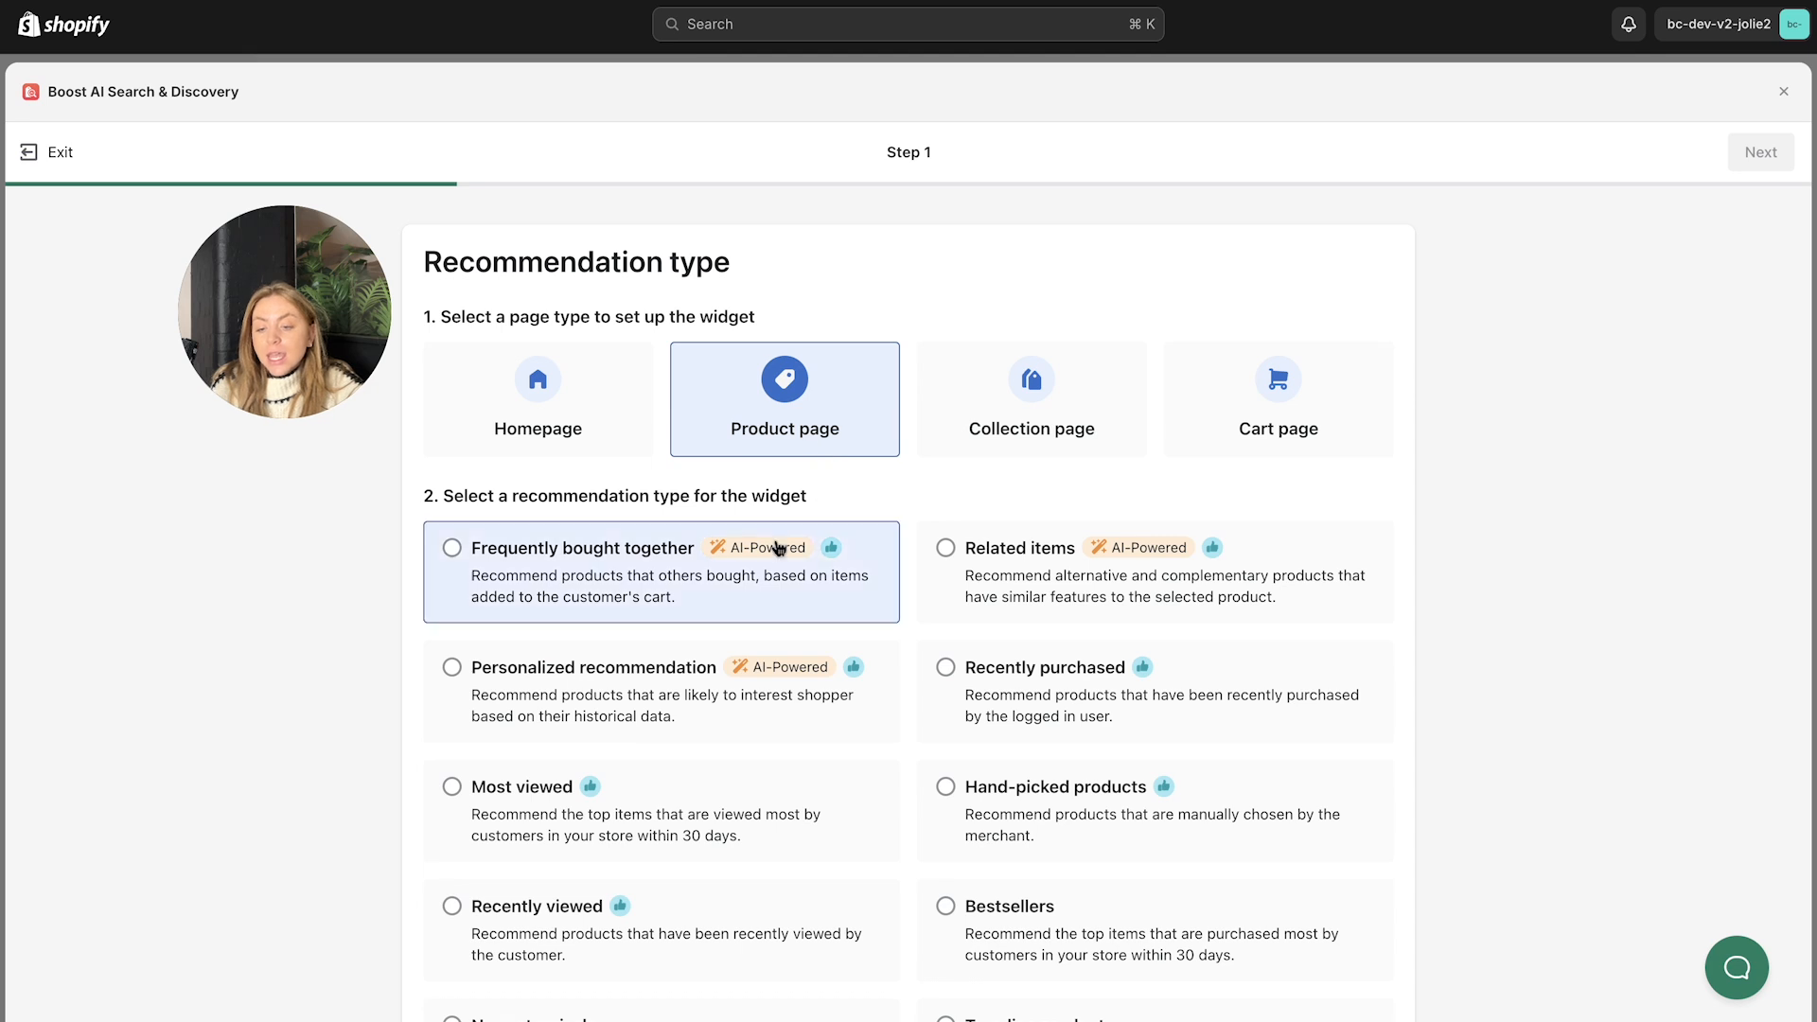
Step: Choose the Personalized recommendation type for the product page widget and keep Bestsellers as its secondary algorithm
{"action": "left_click", "coordinate": [453, 669]}
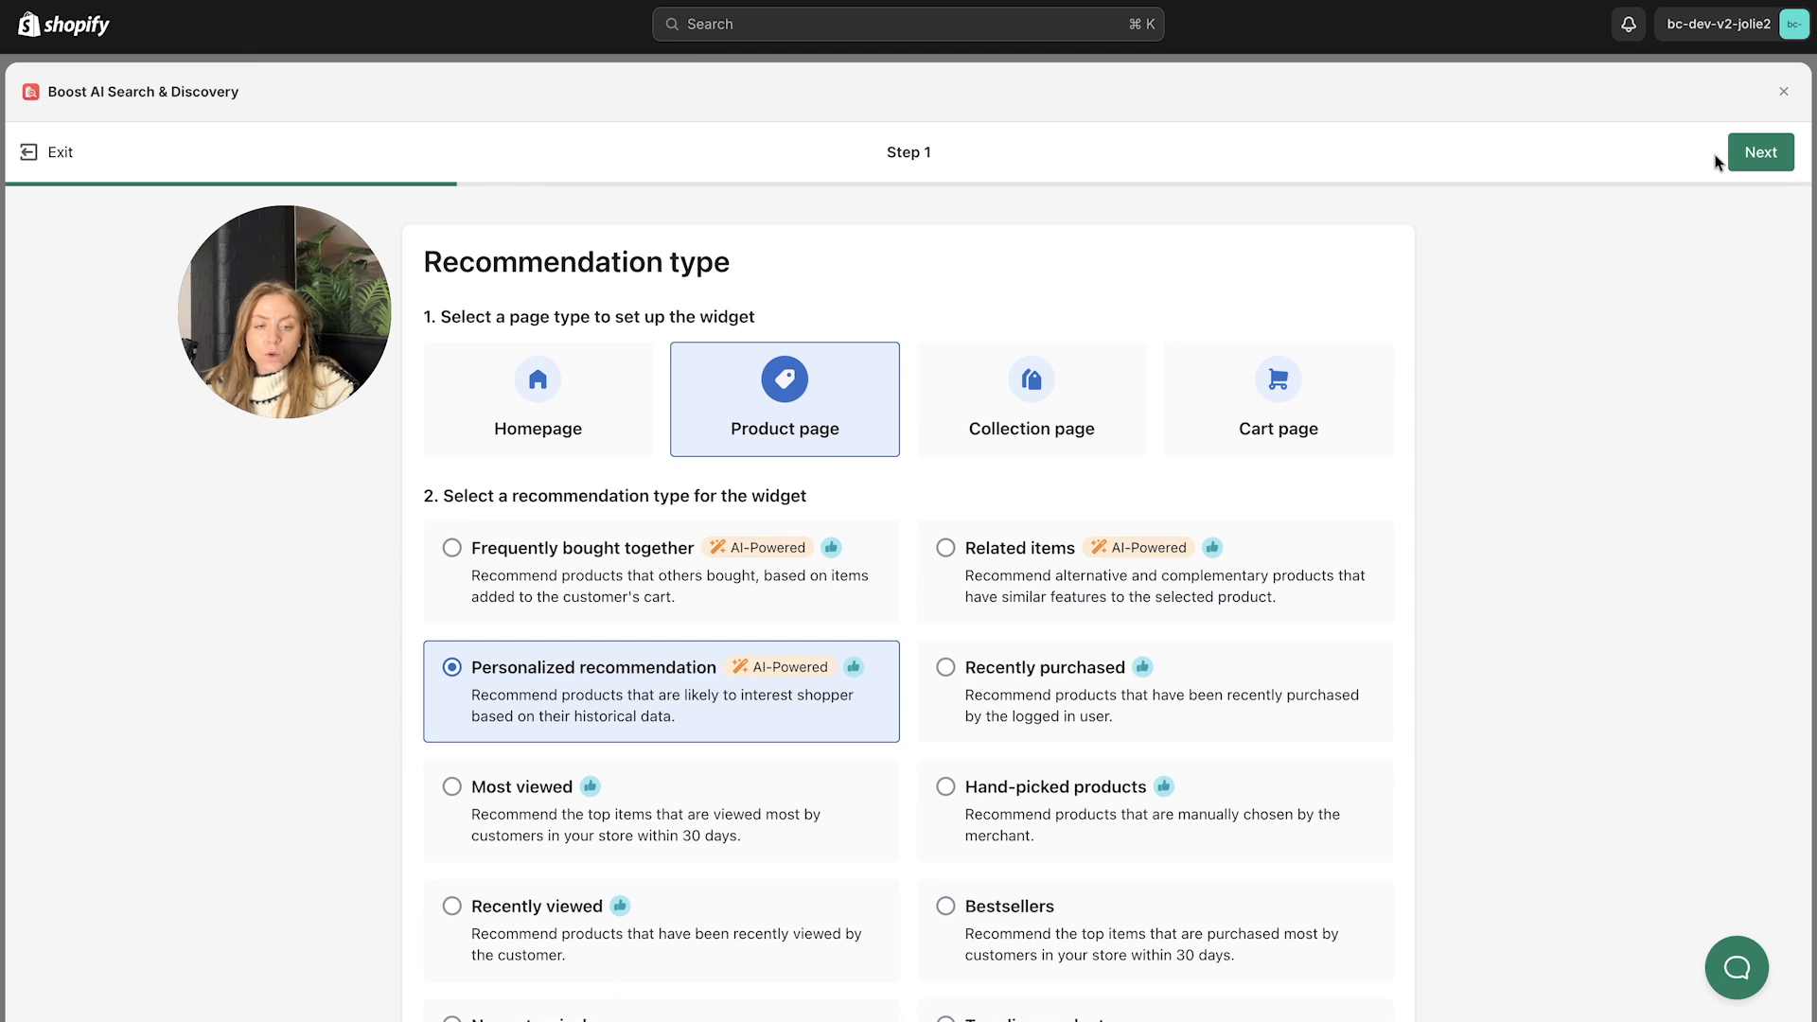
{"action": "left_click", "coordinate": [1756, 163]}
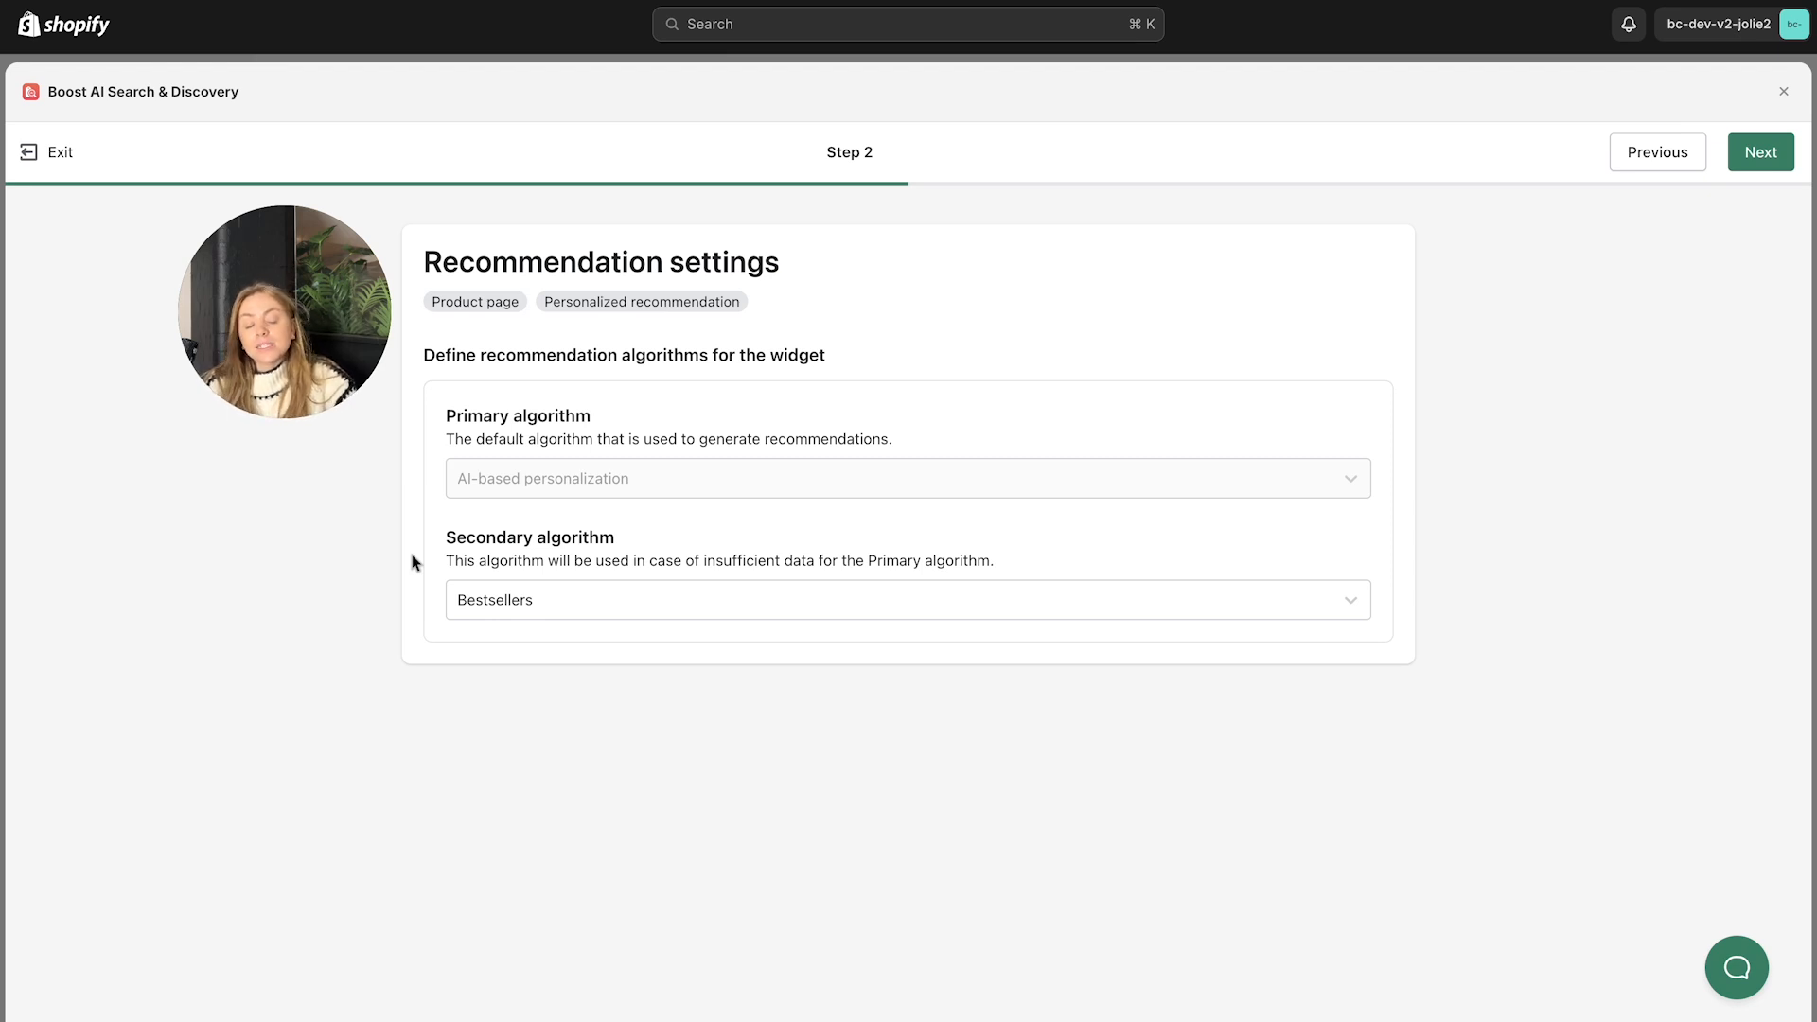
{"action": "left_click", "coordinate": [685, 603]}
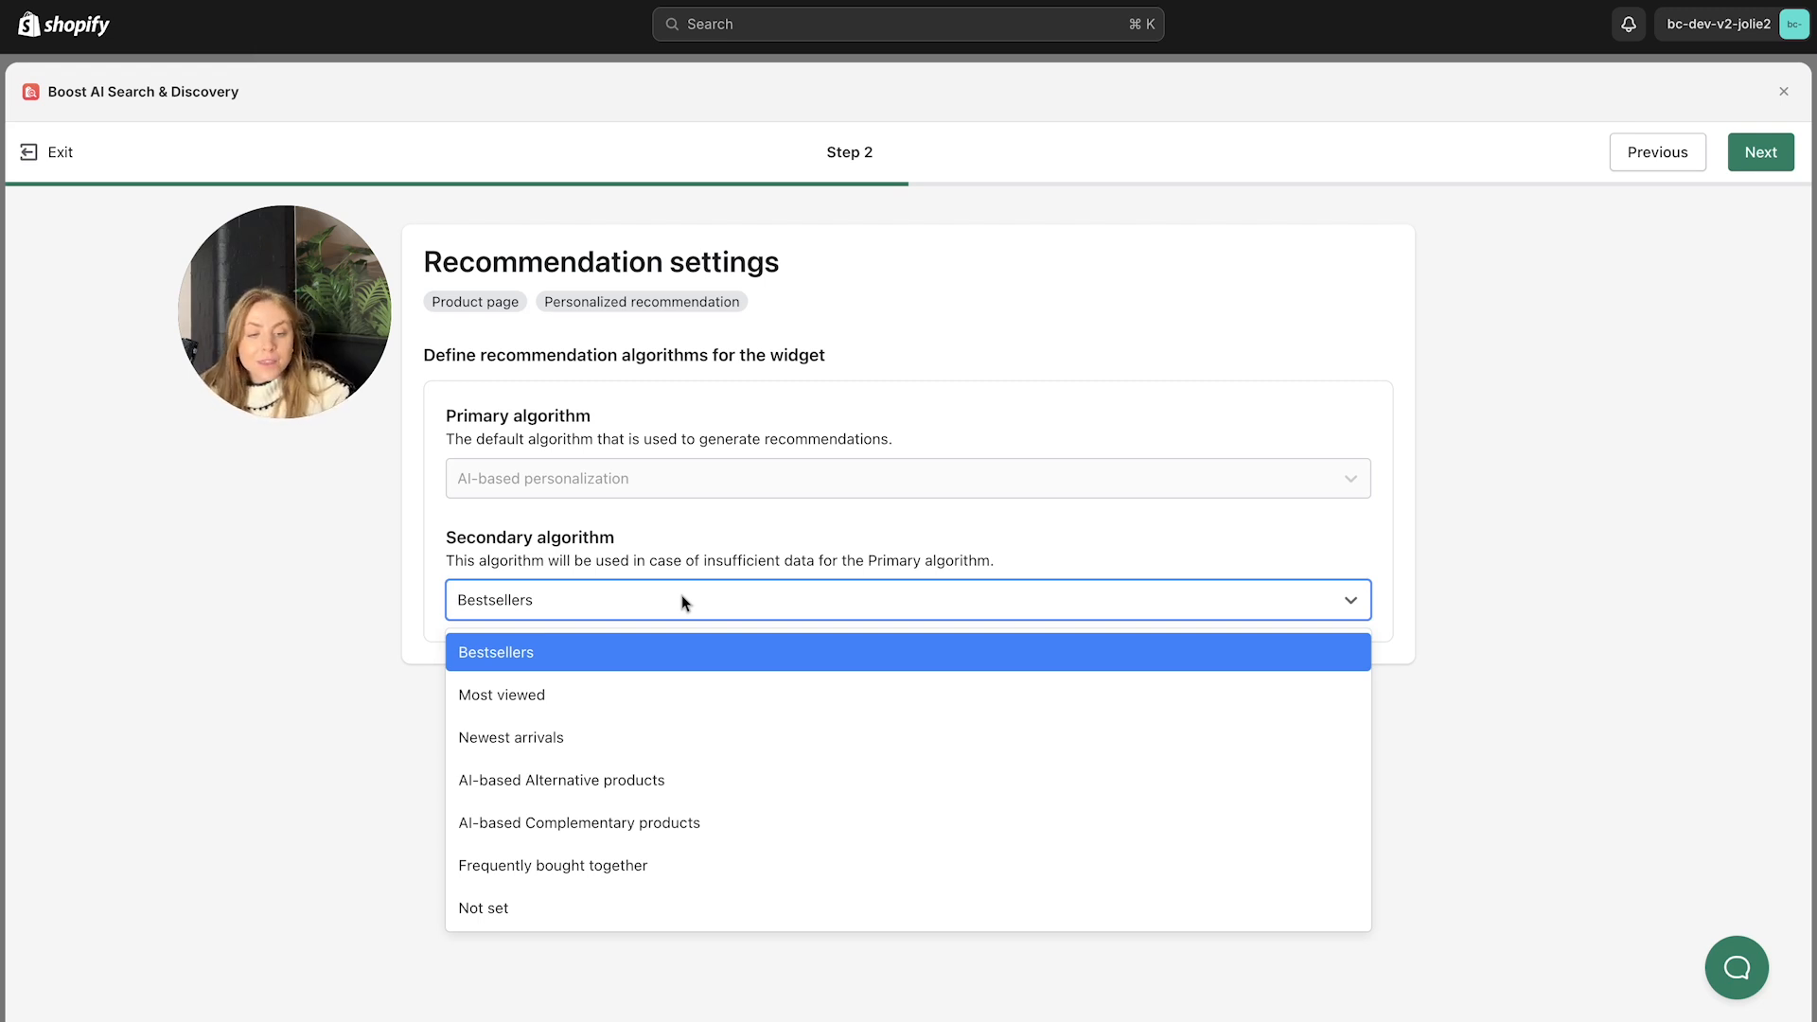
{"action": "left_click", "coordinate": [122, 554]}
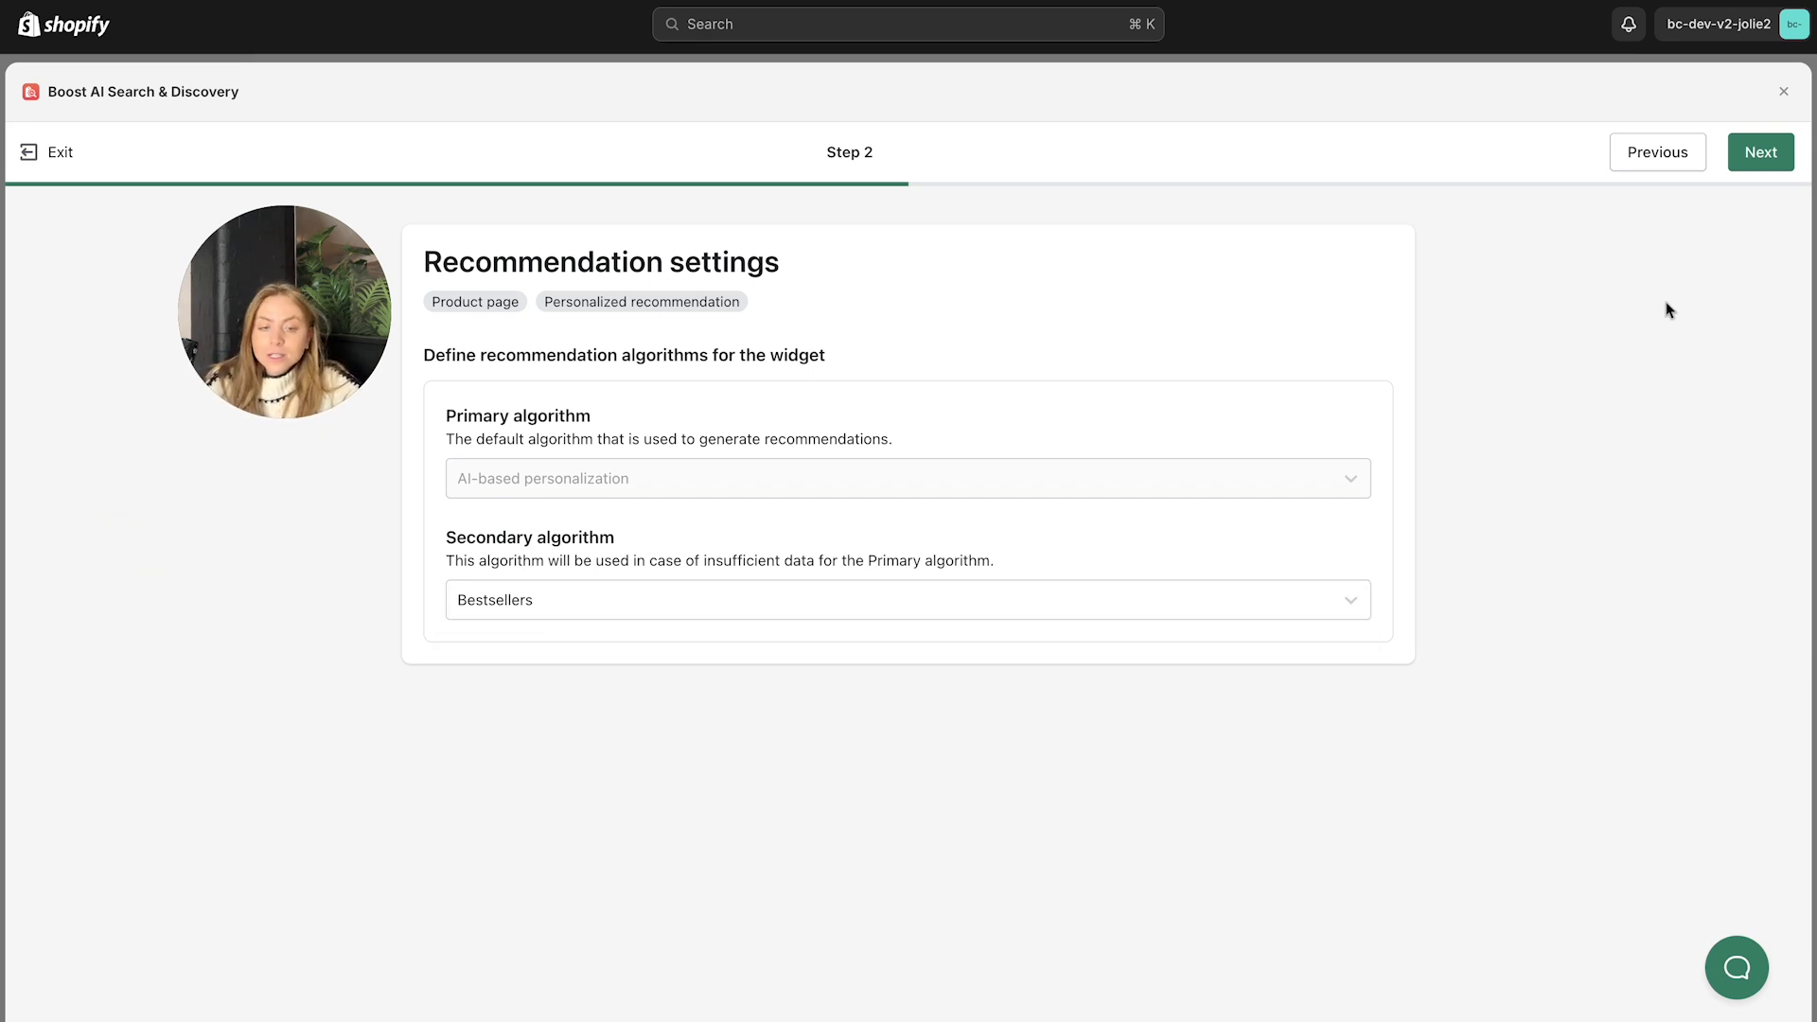
{"action": "left_click", "coordinate": [1764, 151]}
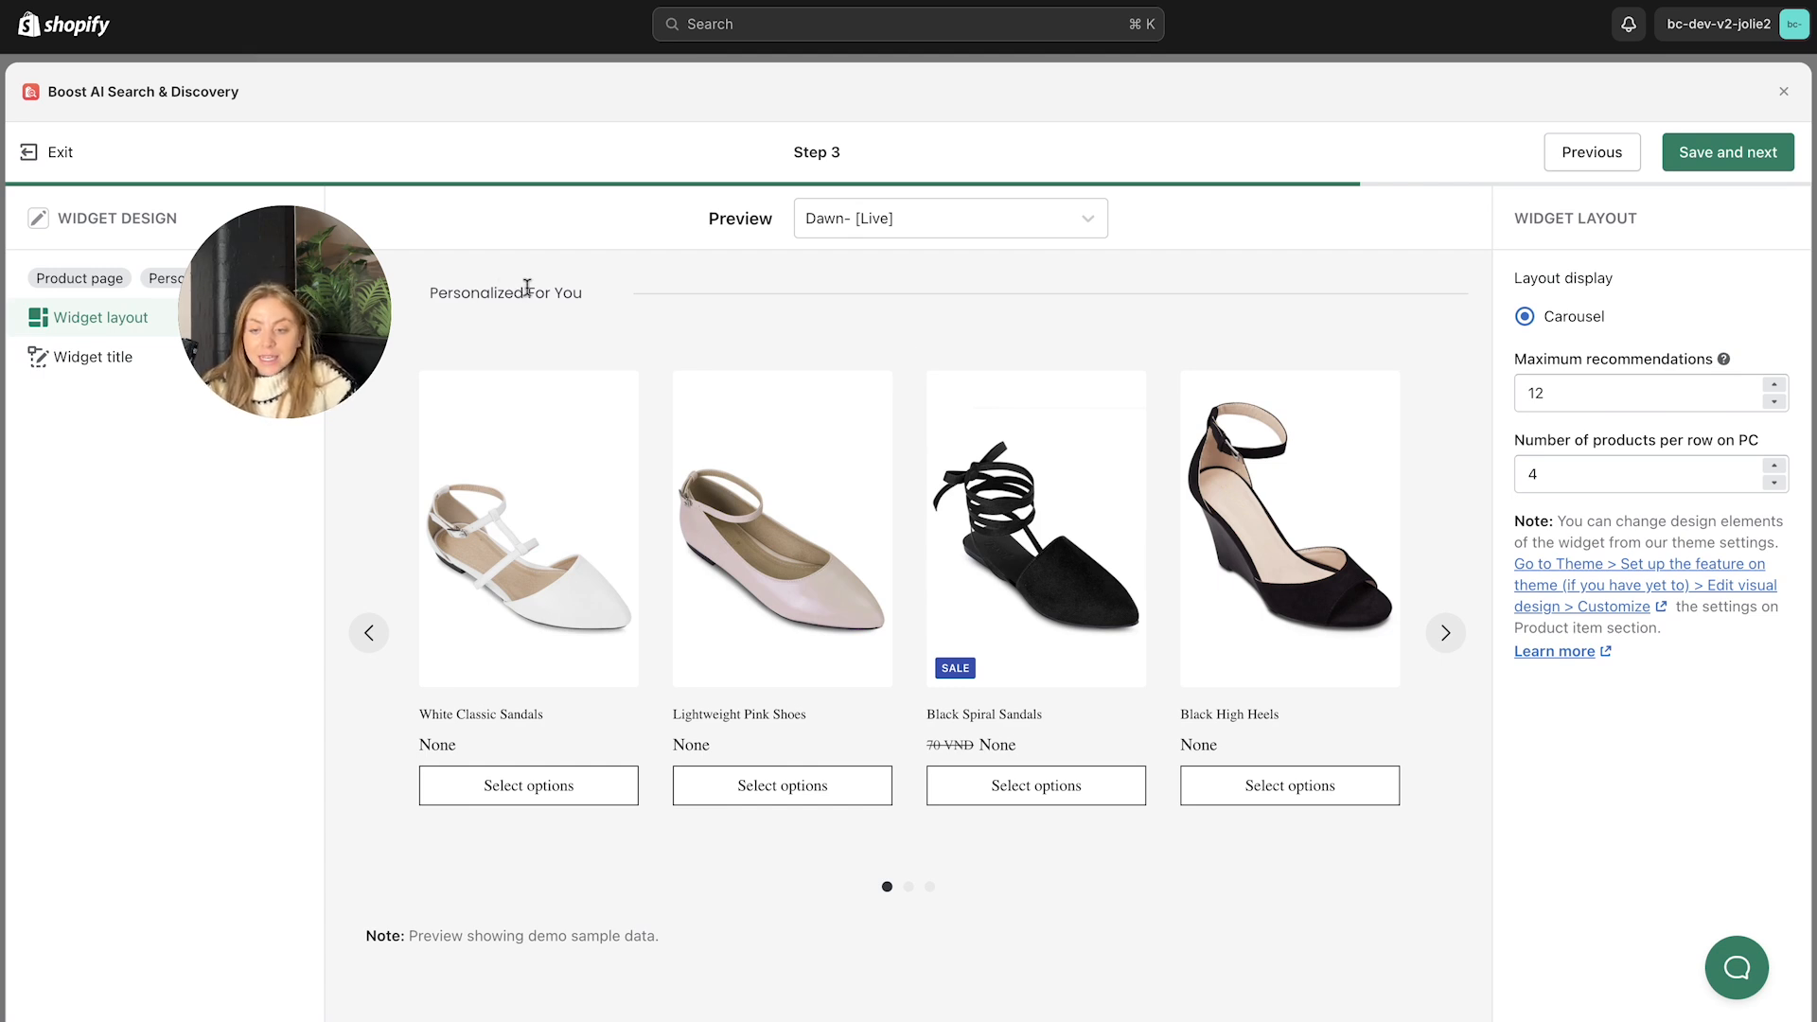
Step: Set the widget layout's maximum recommendations to 10
{"action": "left_click_drag", "start_coordinate": [440, 296], "coordinate": [621, 296]}
{"action": "left_click", "coordinate": [722, 325]}
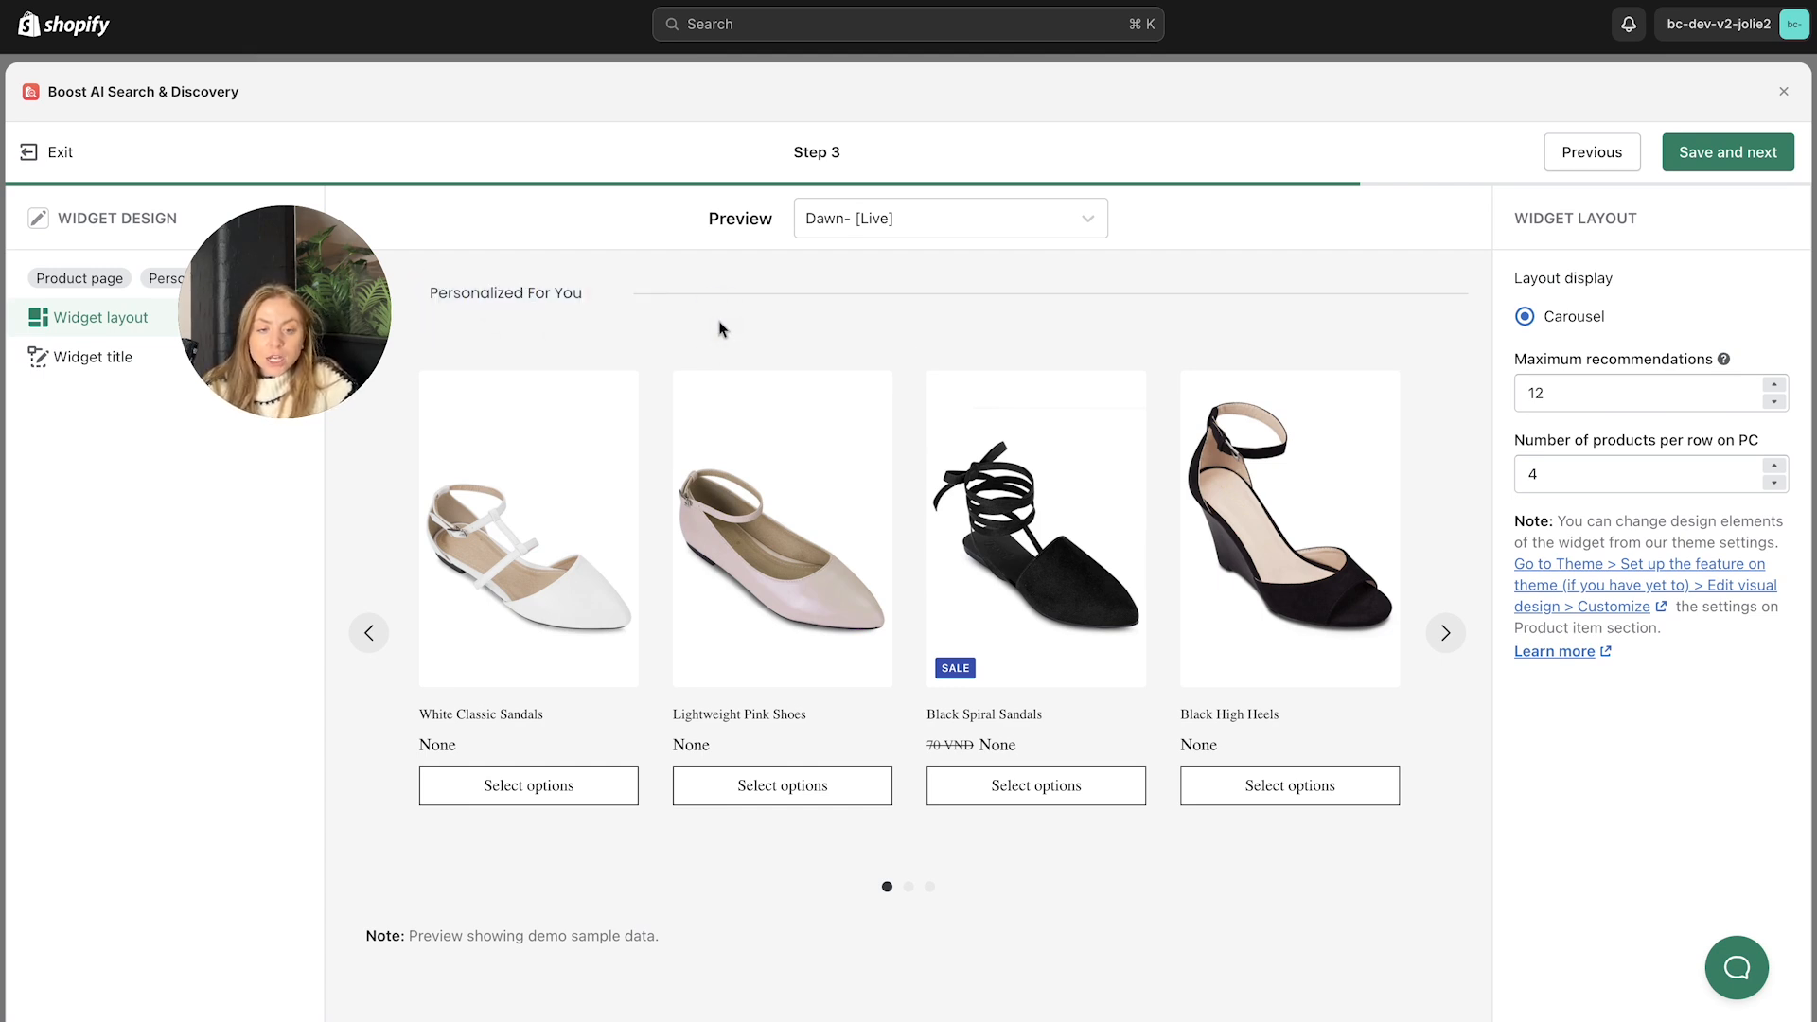
{"action": "left_click", "coordinate": [1630, 399]}
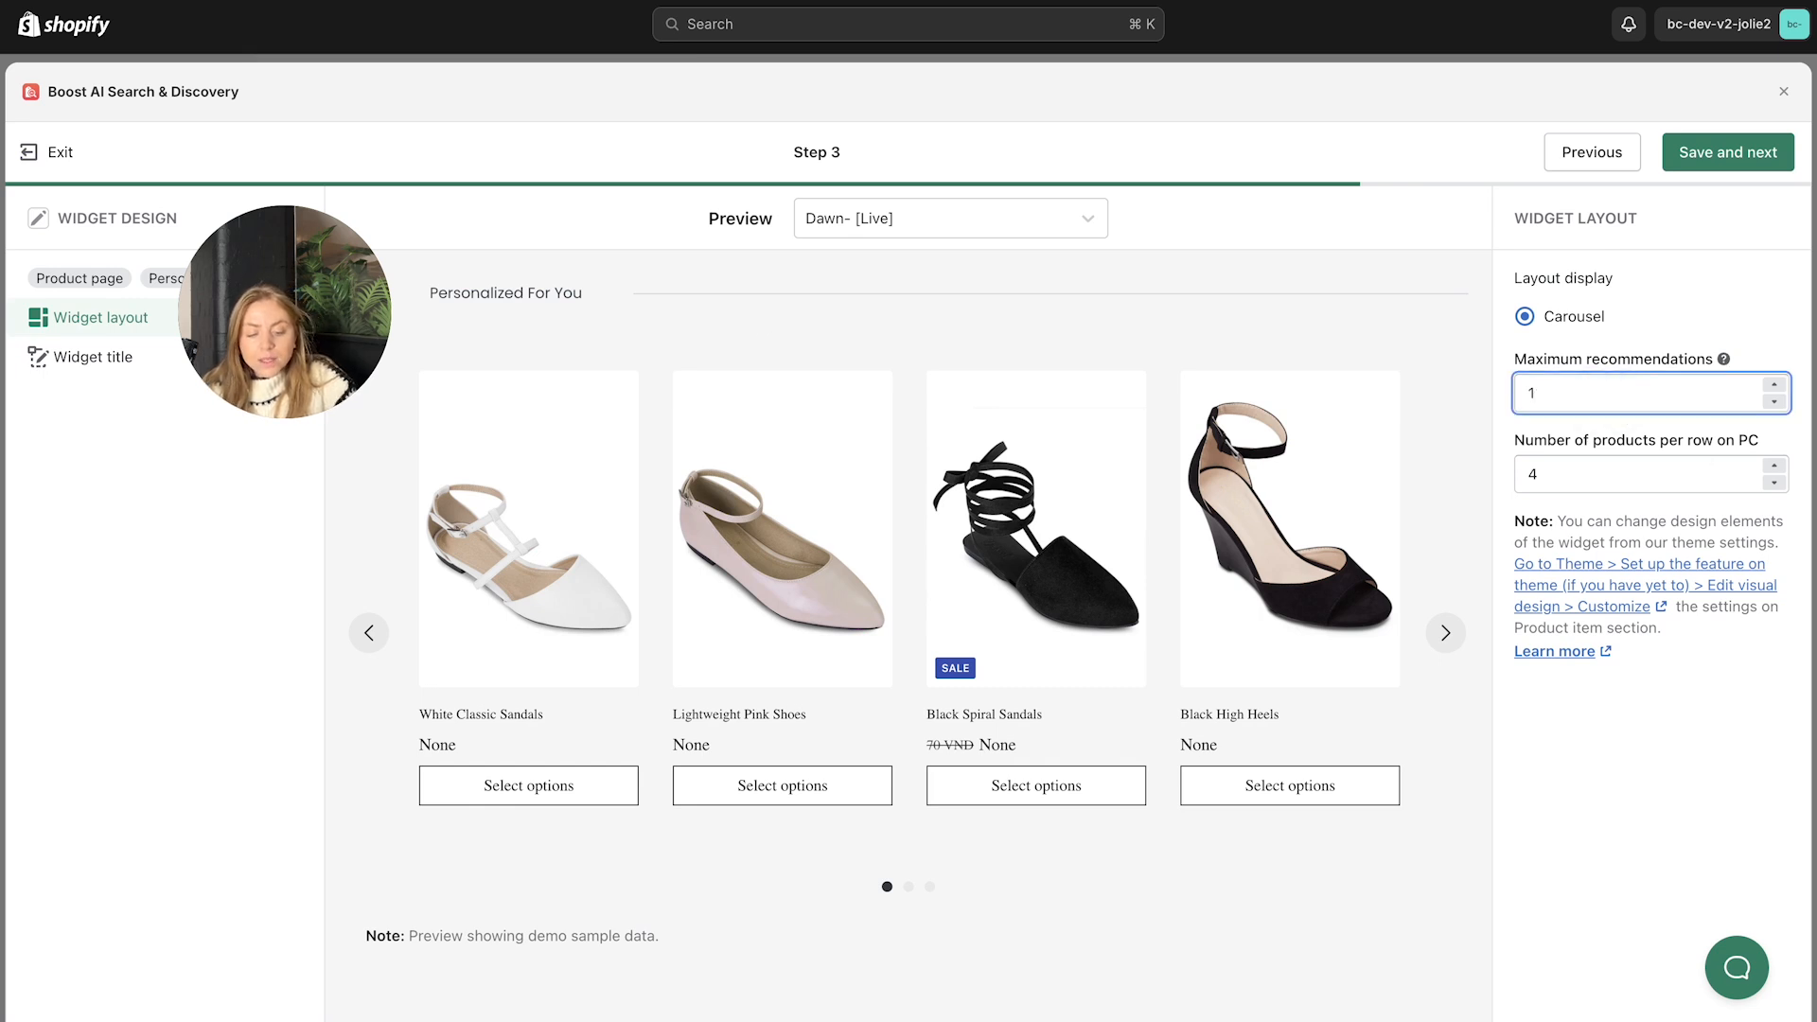
{"action": "type", "text": "0"}
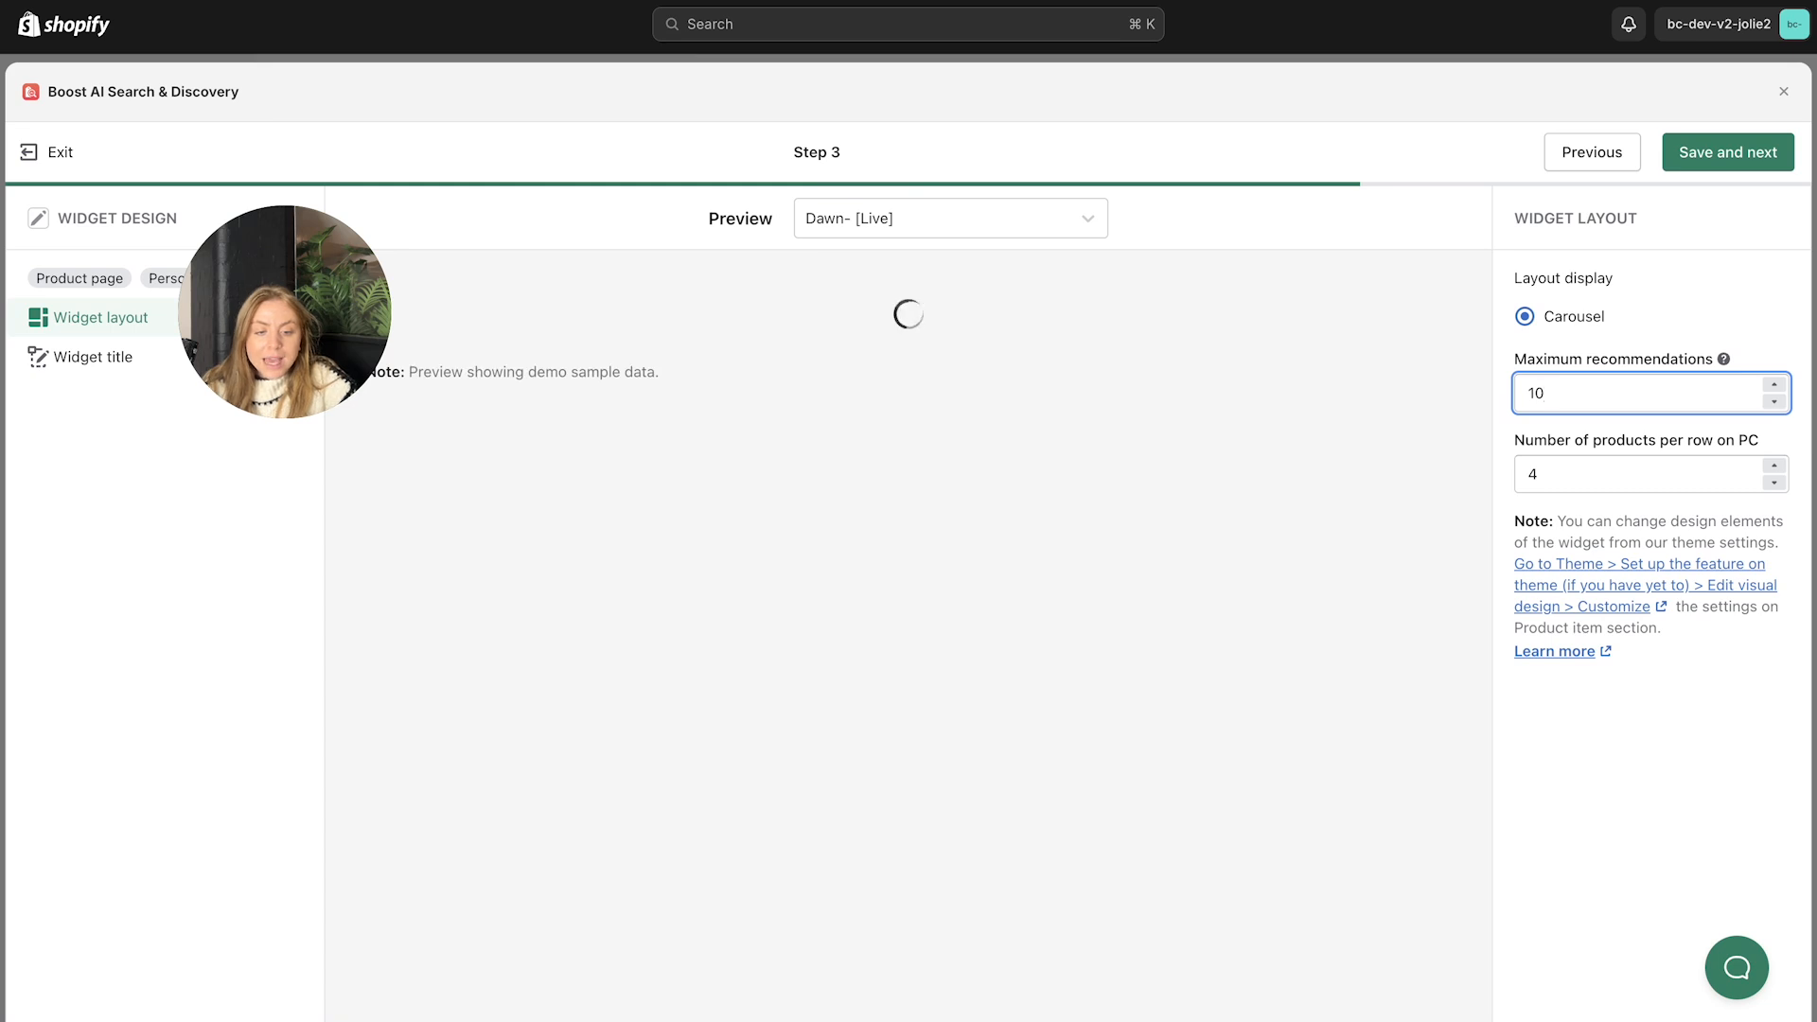
Step: Try 3 products per row on PC in the carousel preview and return the value to 4
{"action": "left_click", "coordinate": [1592, 476]}
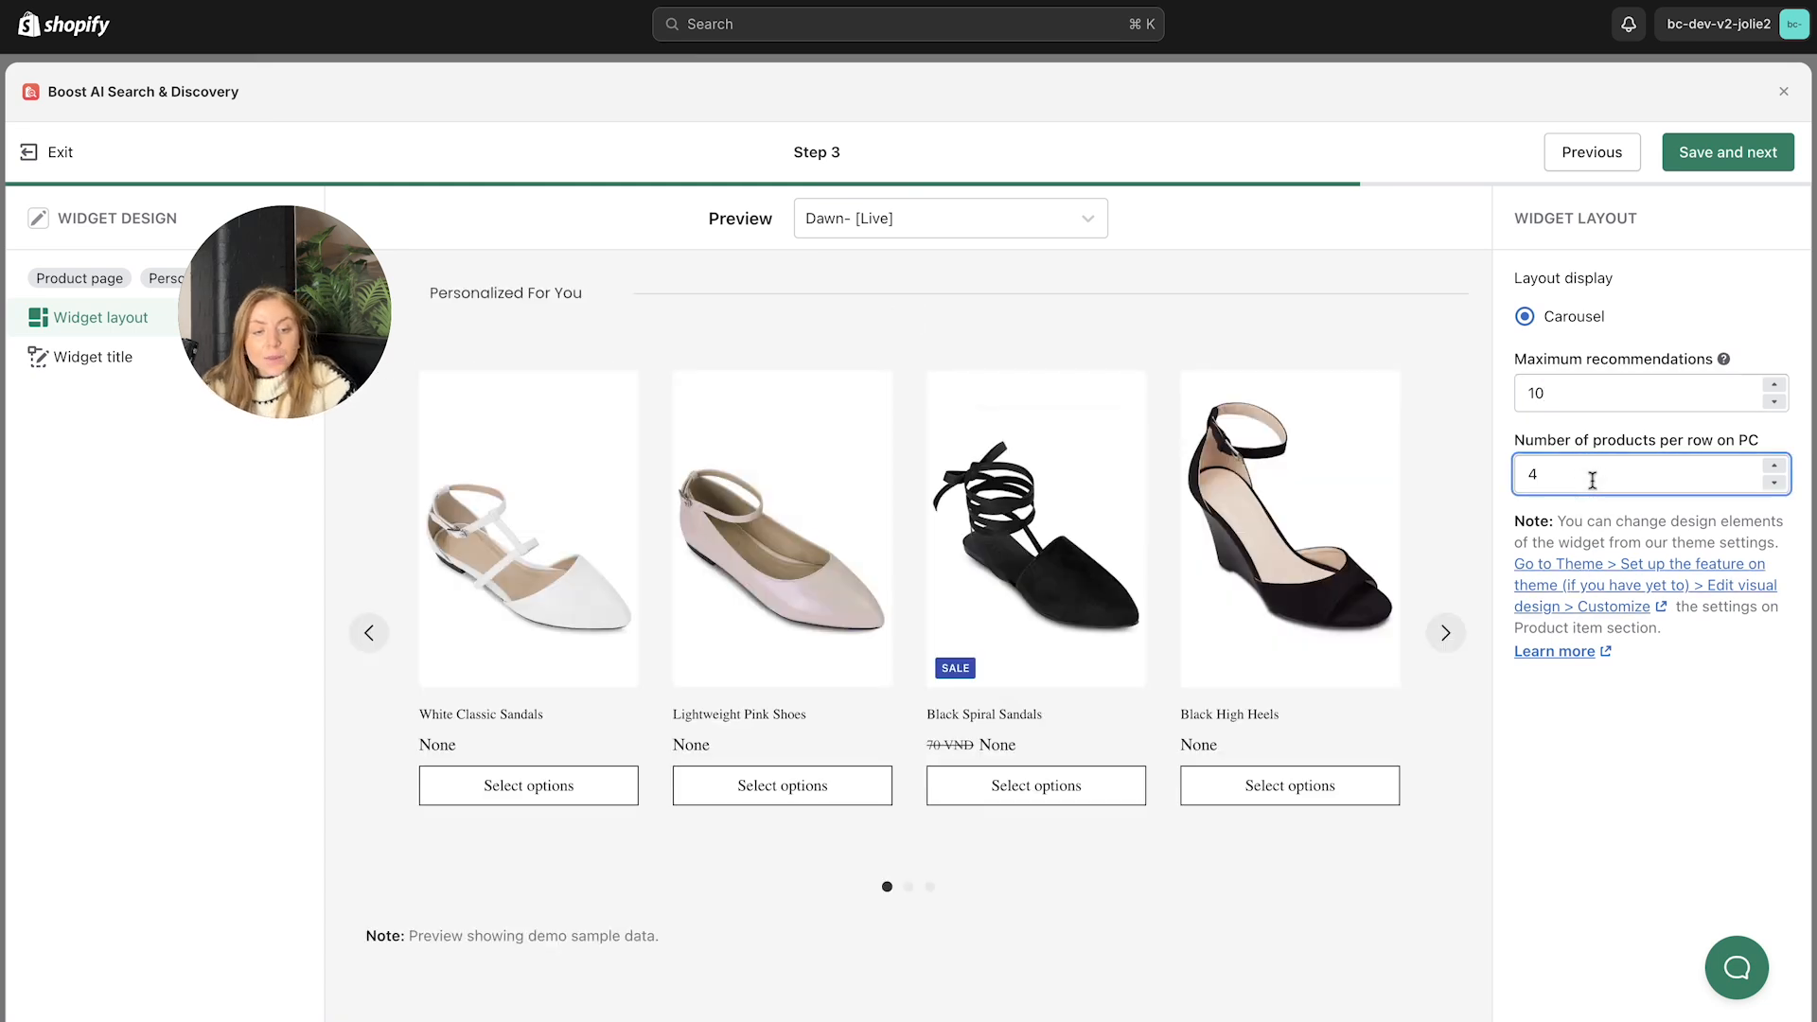
{"action": "key", "text": "BackSpace"}
{"action": "type", "text": "3"}
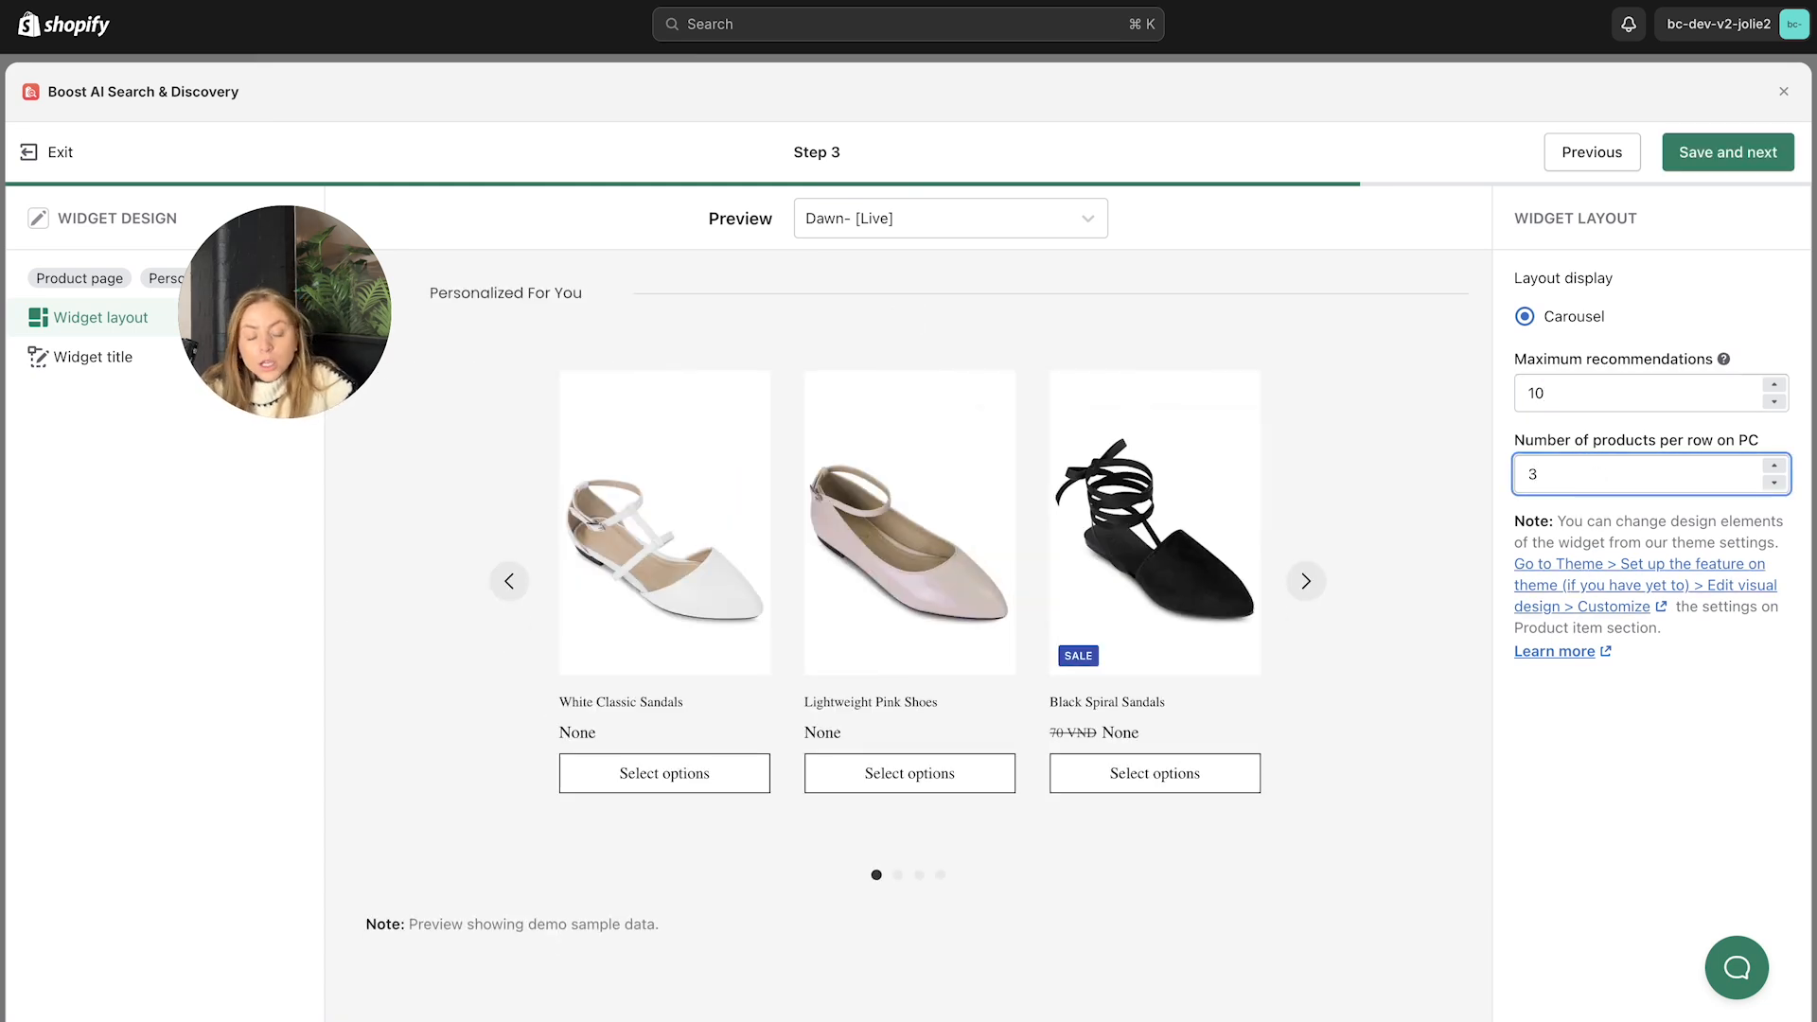
{"action": "key", "text": "BackSpace"}
{"action": "type", "text": "4"}
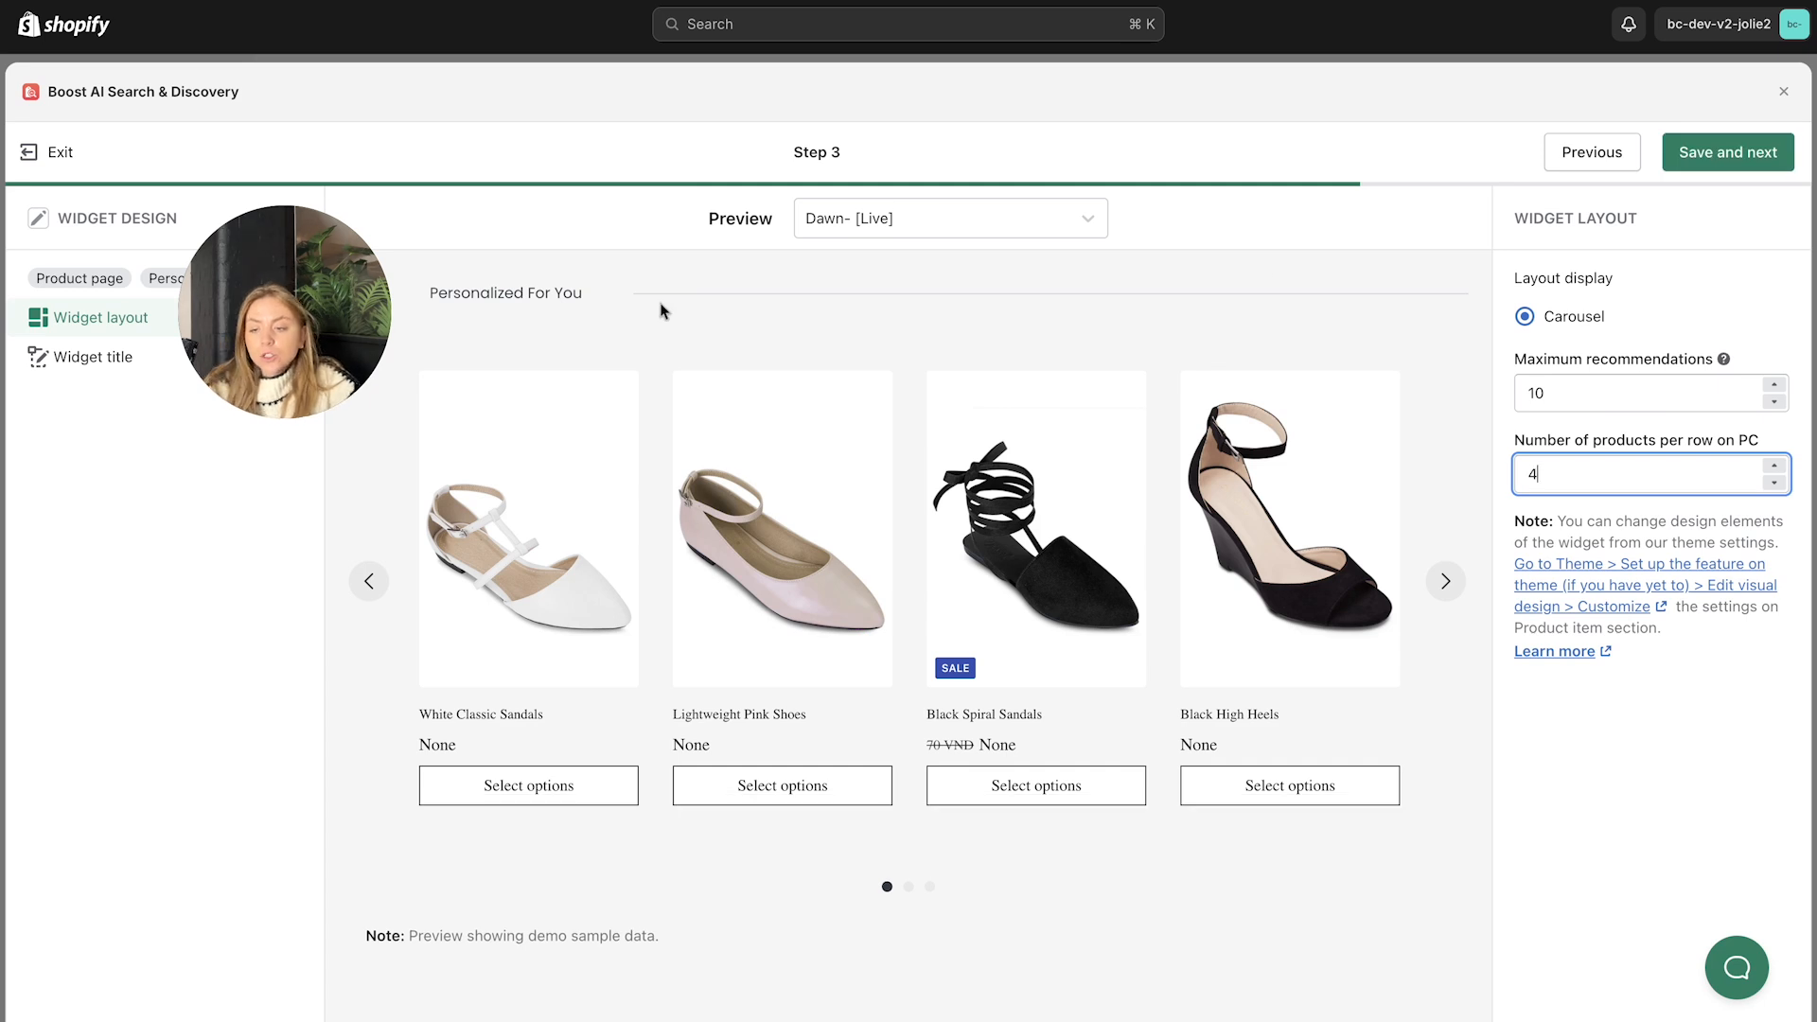
Step: Change the widget name in the title settings to "Handpicked Products"
{"action": "left_click", "coordinate": [85, 356]}
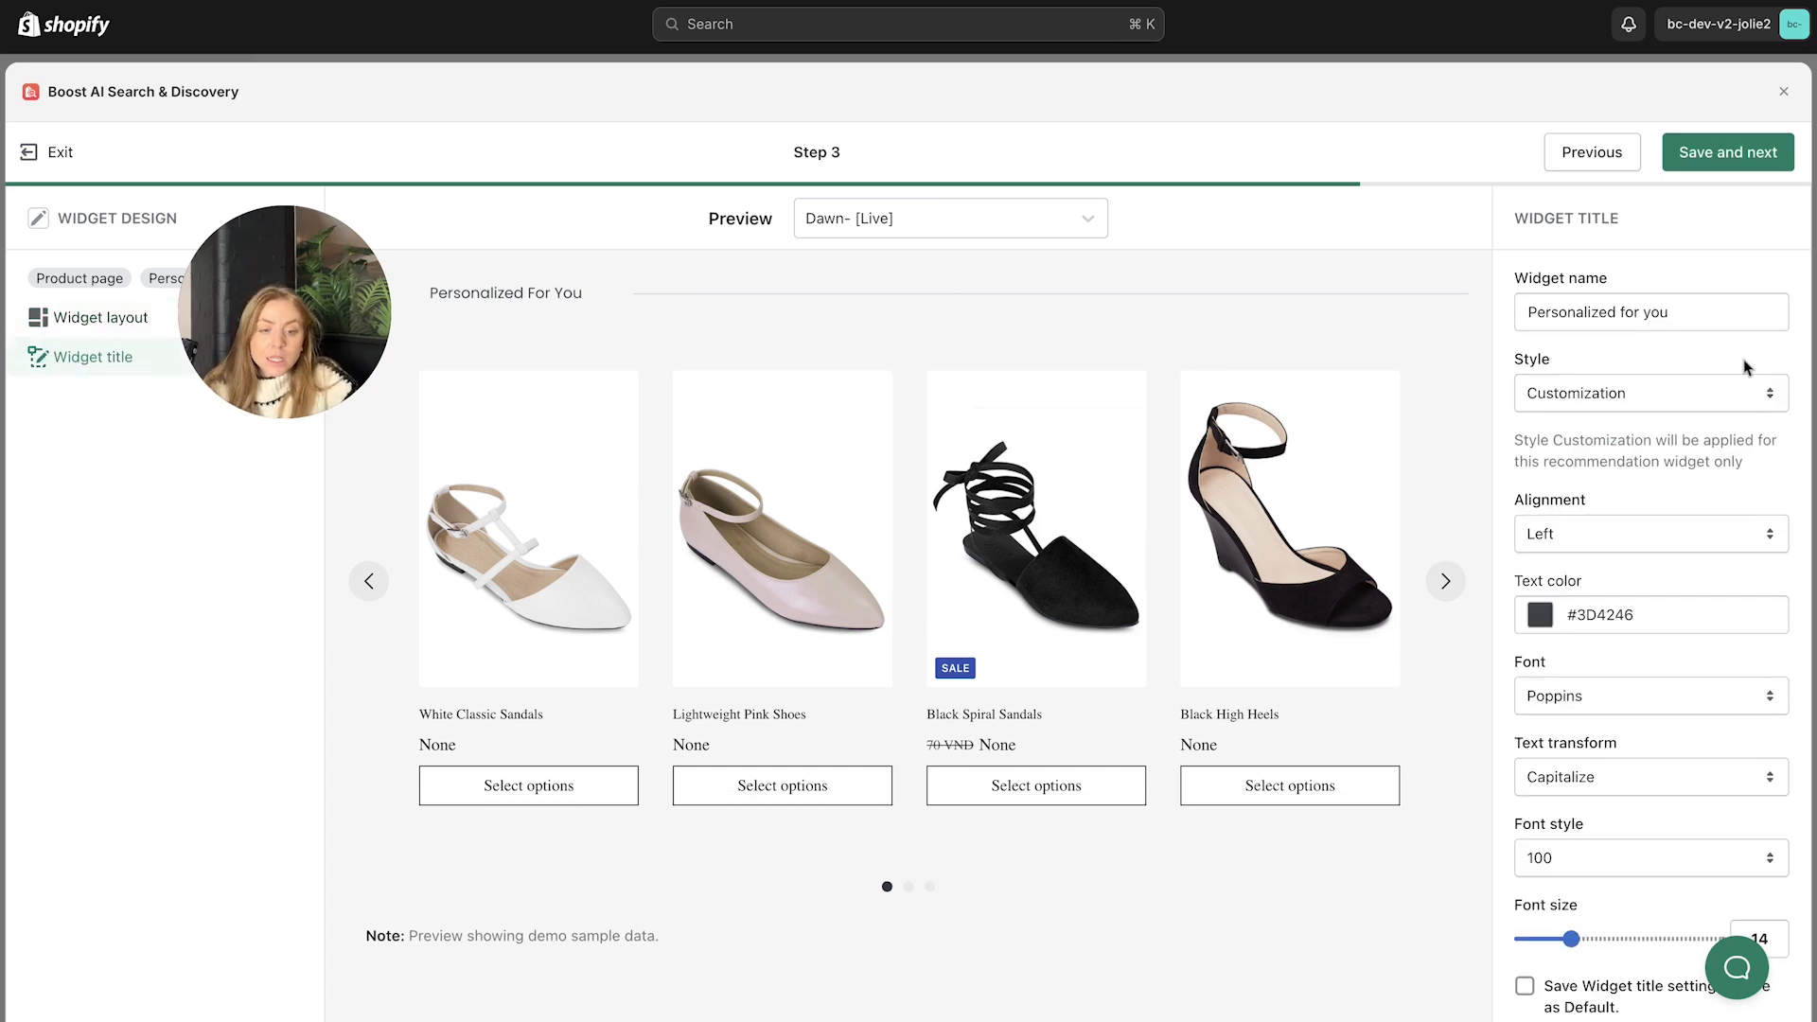
{"action": "left_click_drag", "start_coordinate": [1689, 310], "coordinate": [1432, 315]}
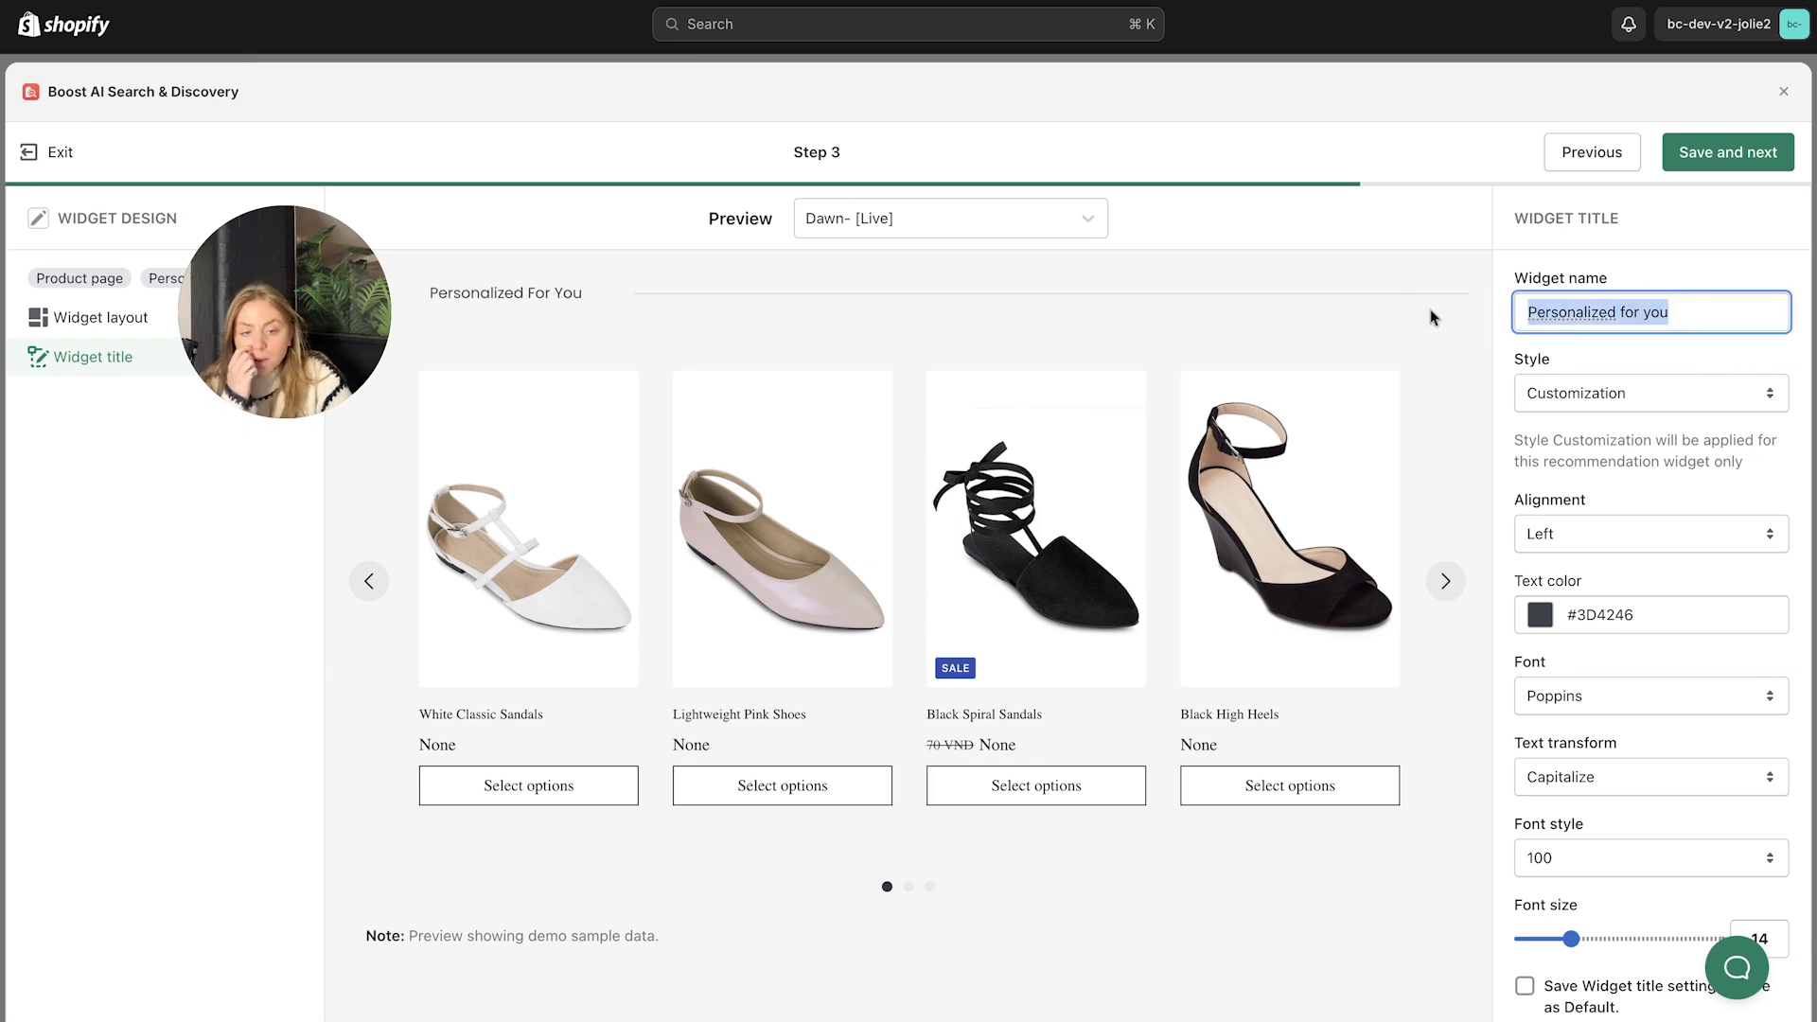
{"action": "type", "text": "Handp"}
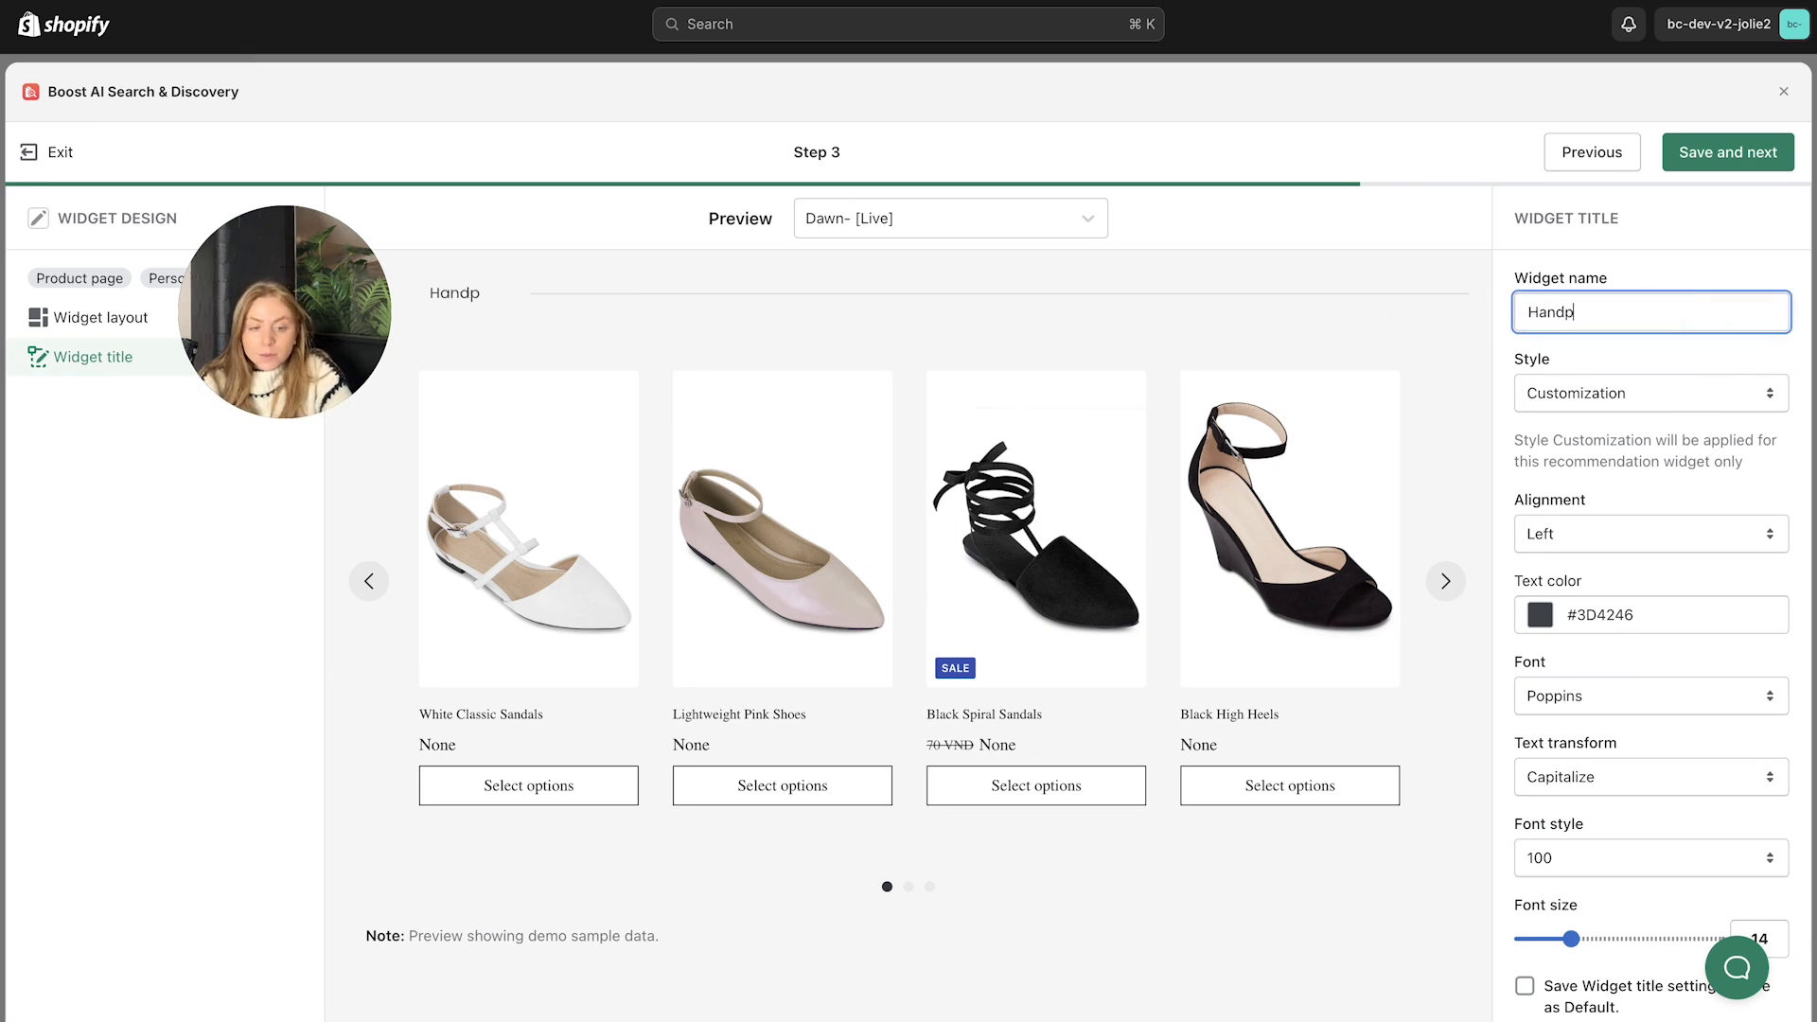
{"action": "type", "text": "icked Products"}
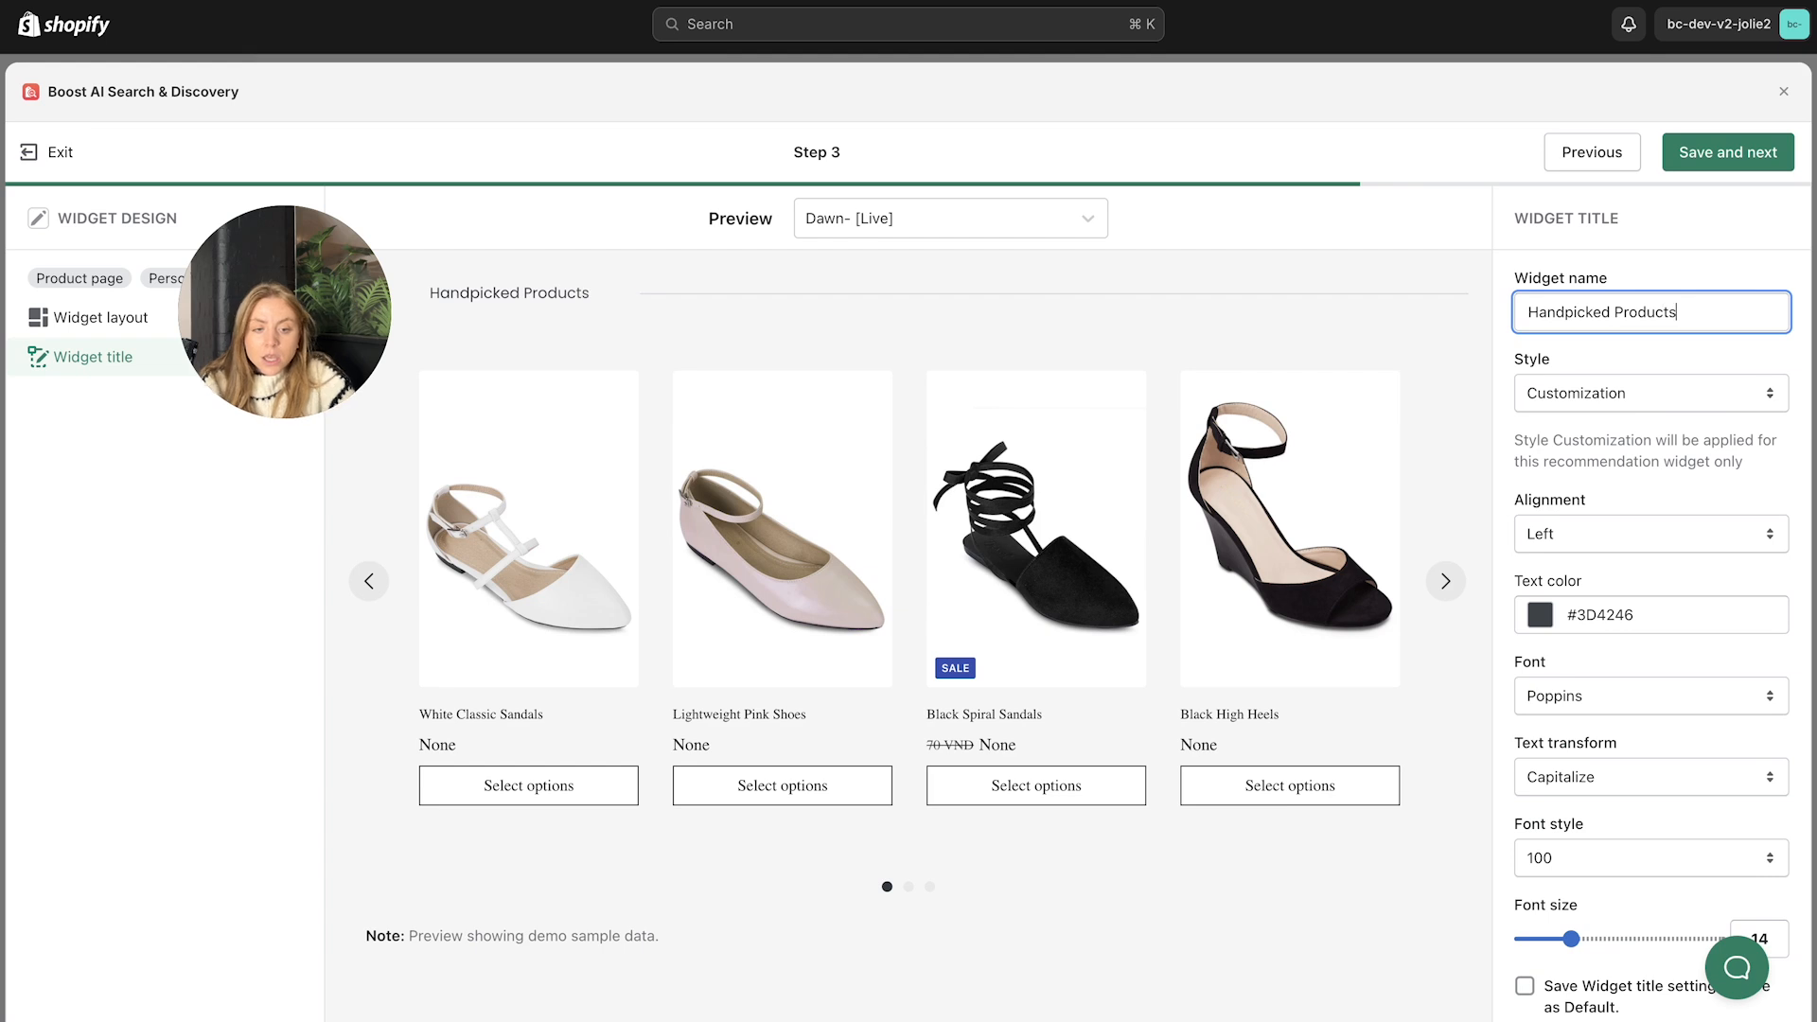
Step: Keep the widget title's style on Customization and set its alignment to Center
{"action": "left_click", "coordinate": [1609, 396]}
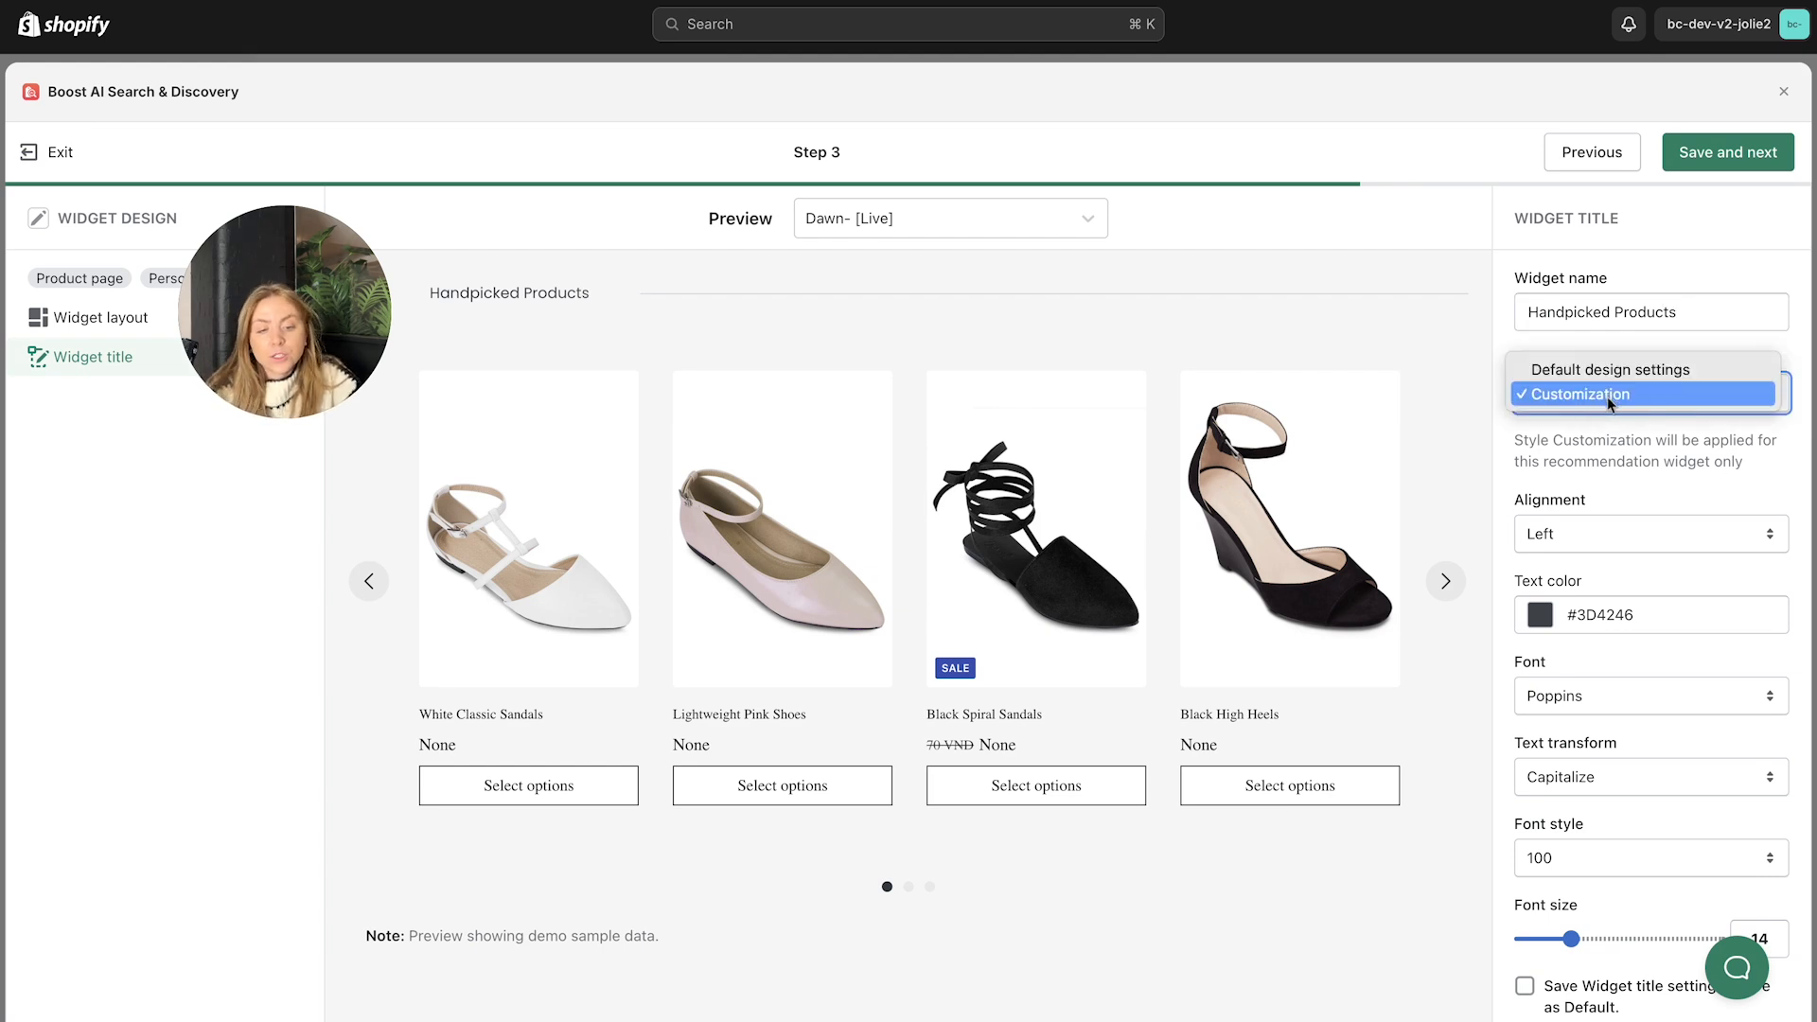
{"action": "left_click", "coordinate": [1602, 460]}
{"action": "left_click", "coordinate": [1582, 541]}
{"action": "left_click", "coordinate": [1589, 579]}
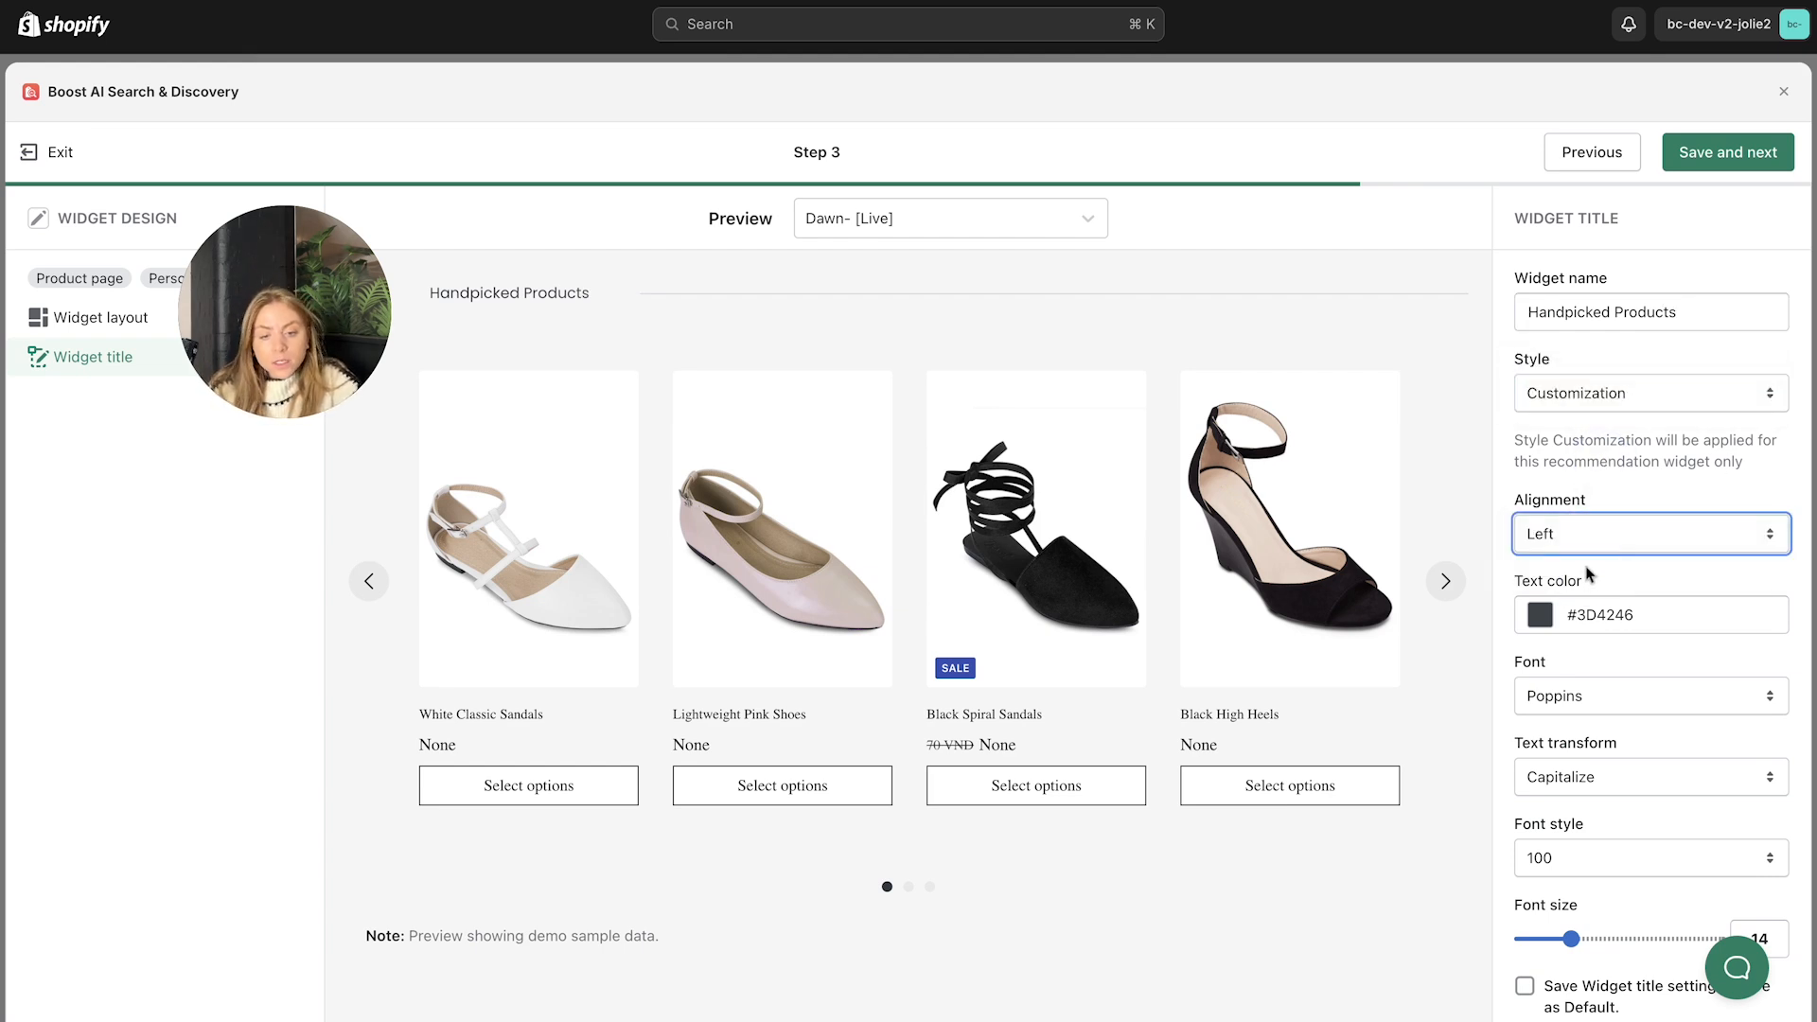
{"action": "left_click", "coordinate": [1573, 542]}
{"action": "left_click", "coordinate": [1573, 559]}
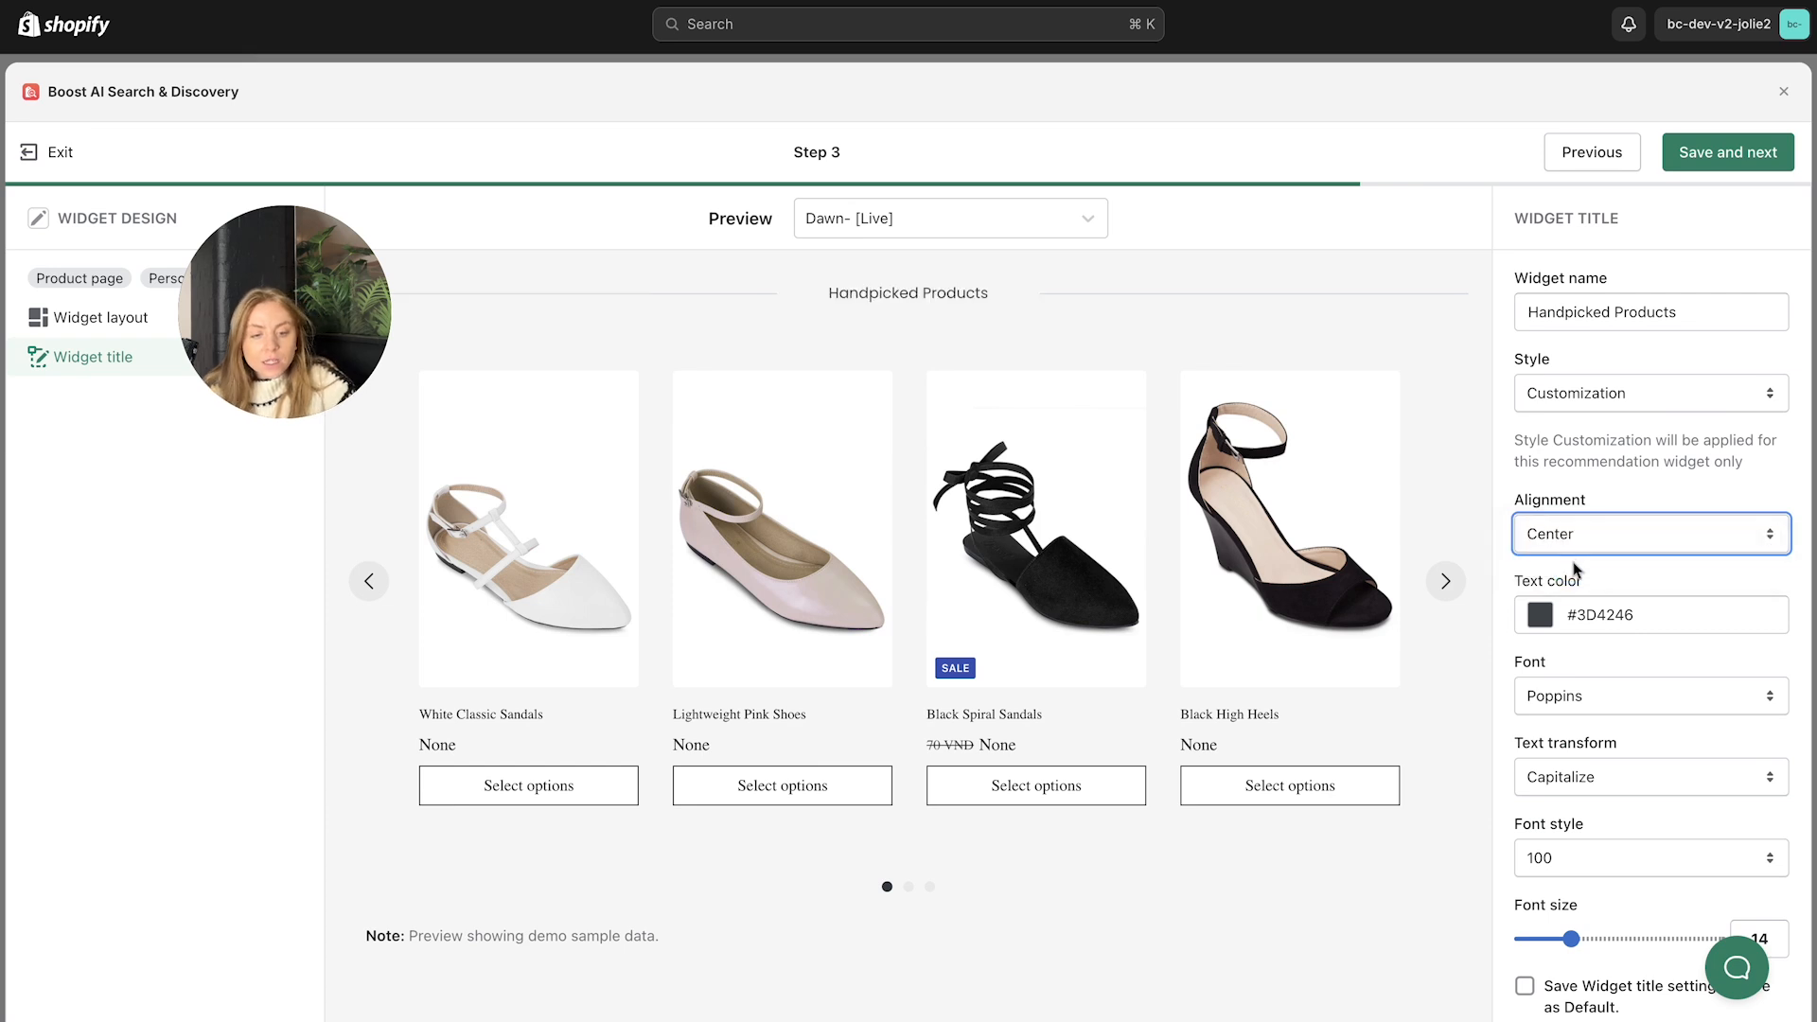
Step: Change the widget title's text color to the bright green #19FF66
{"action": "left_click", "coordinate": [1540, 615]}
{"action": "left_click", "coordinate": [1678, 801]}
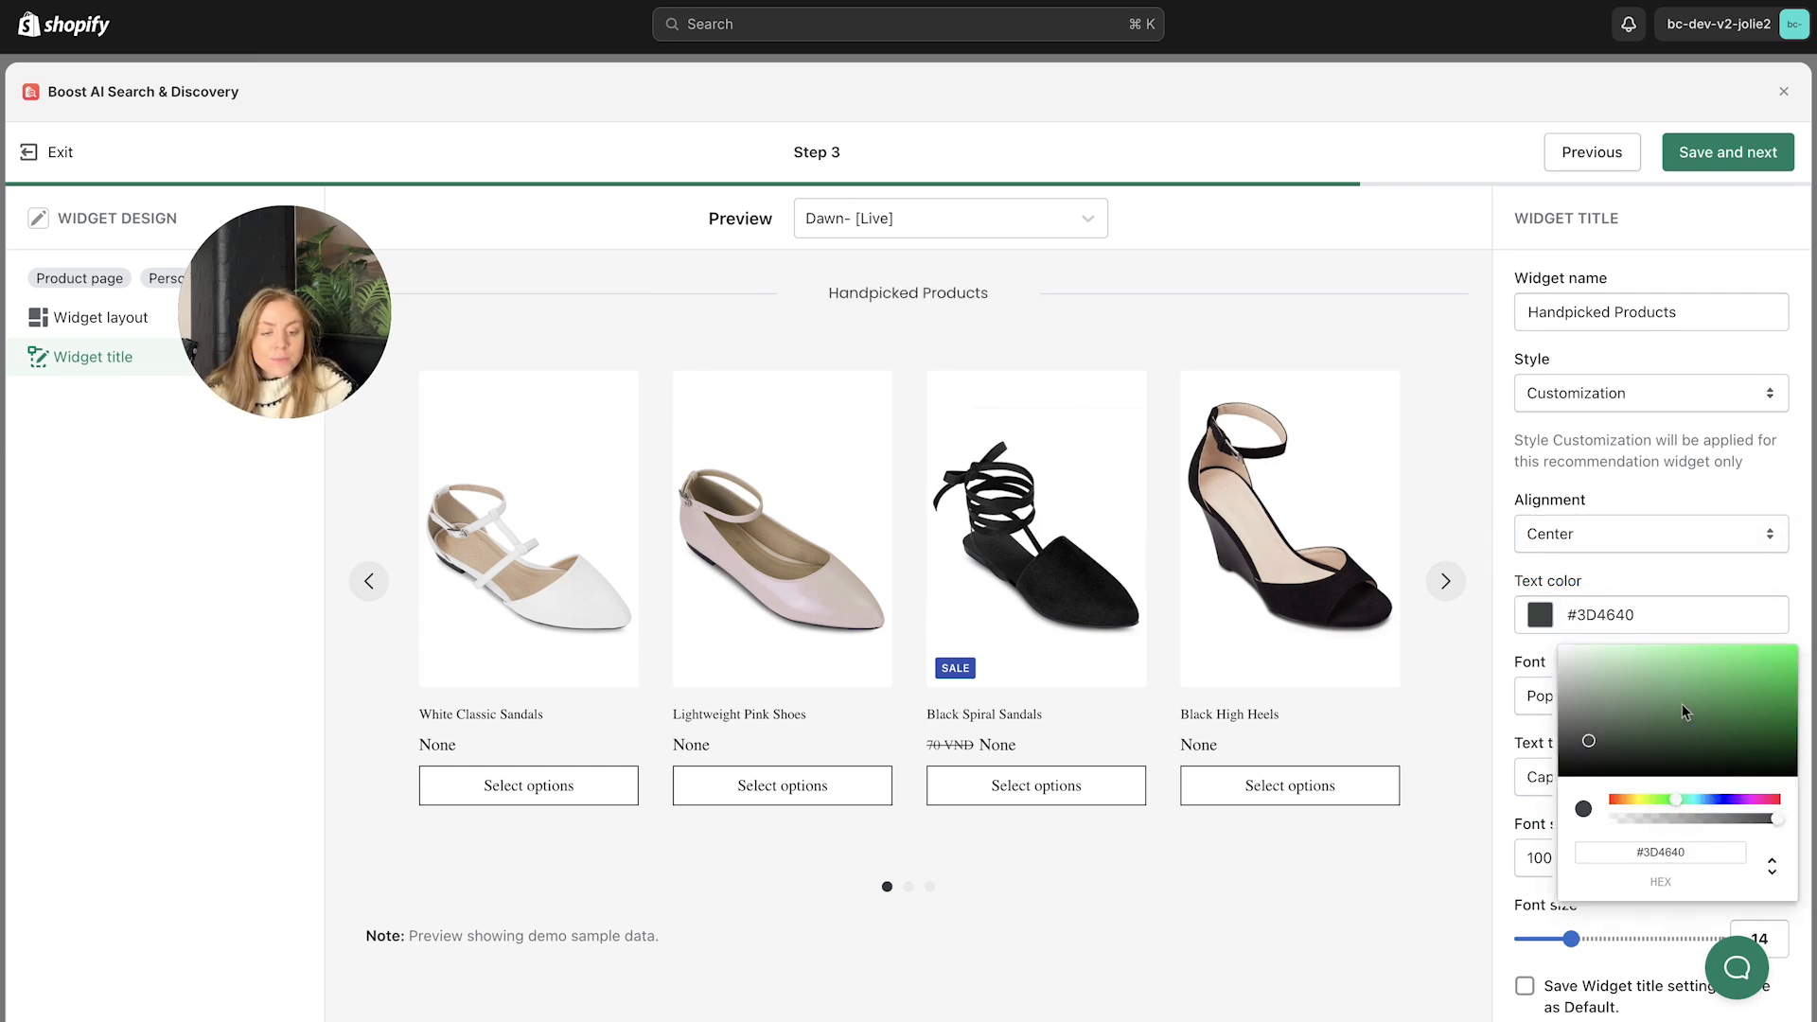
{"action": "left_click_drag", "start_coordinate": [1683, 705], "coordinate": [1769, 612]}
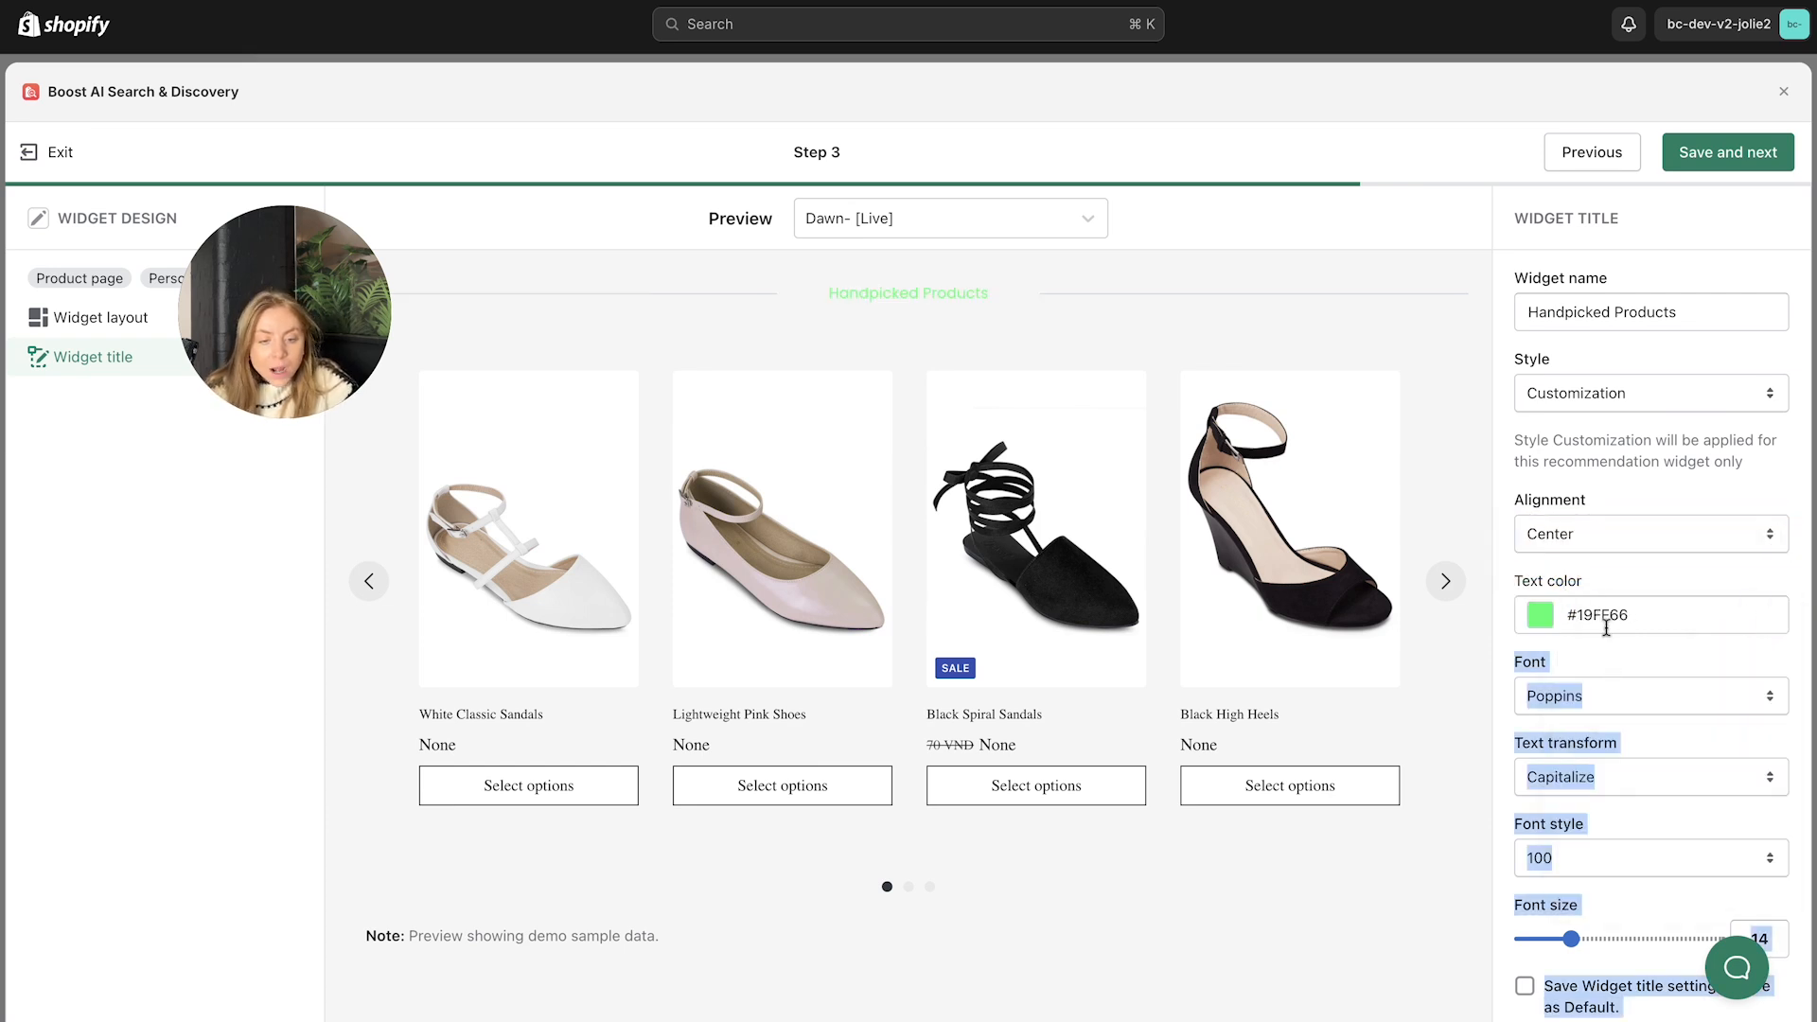
Step: Set the widget title's font to Pompiere and save the widget design
{"action": "left_click", "coordinate": [1609, 701]}
{"action": "left_click", "coordinate": [1610, 623]}
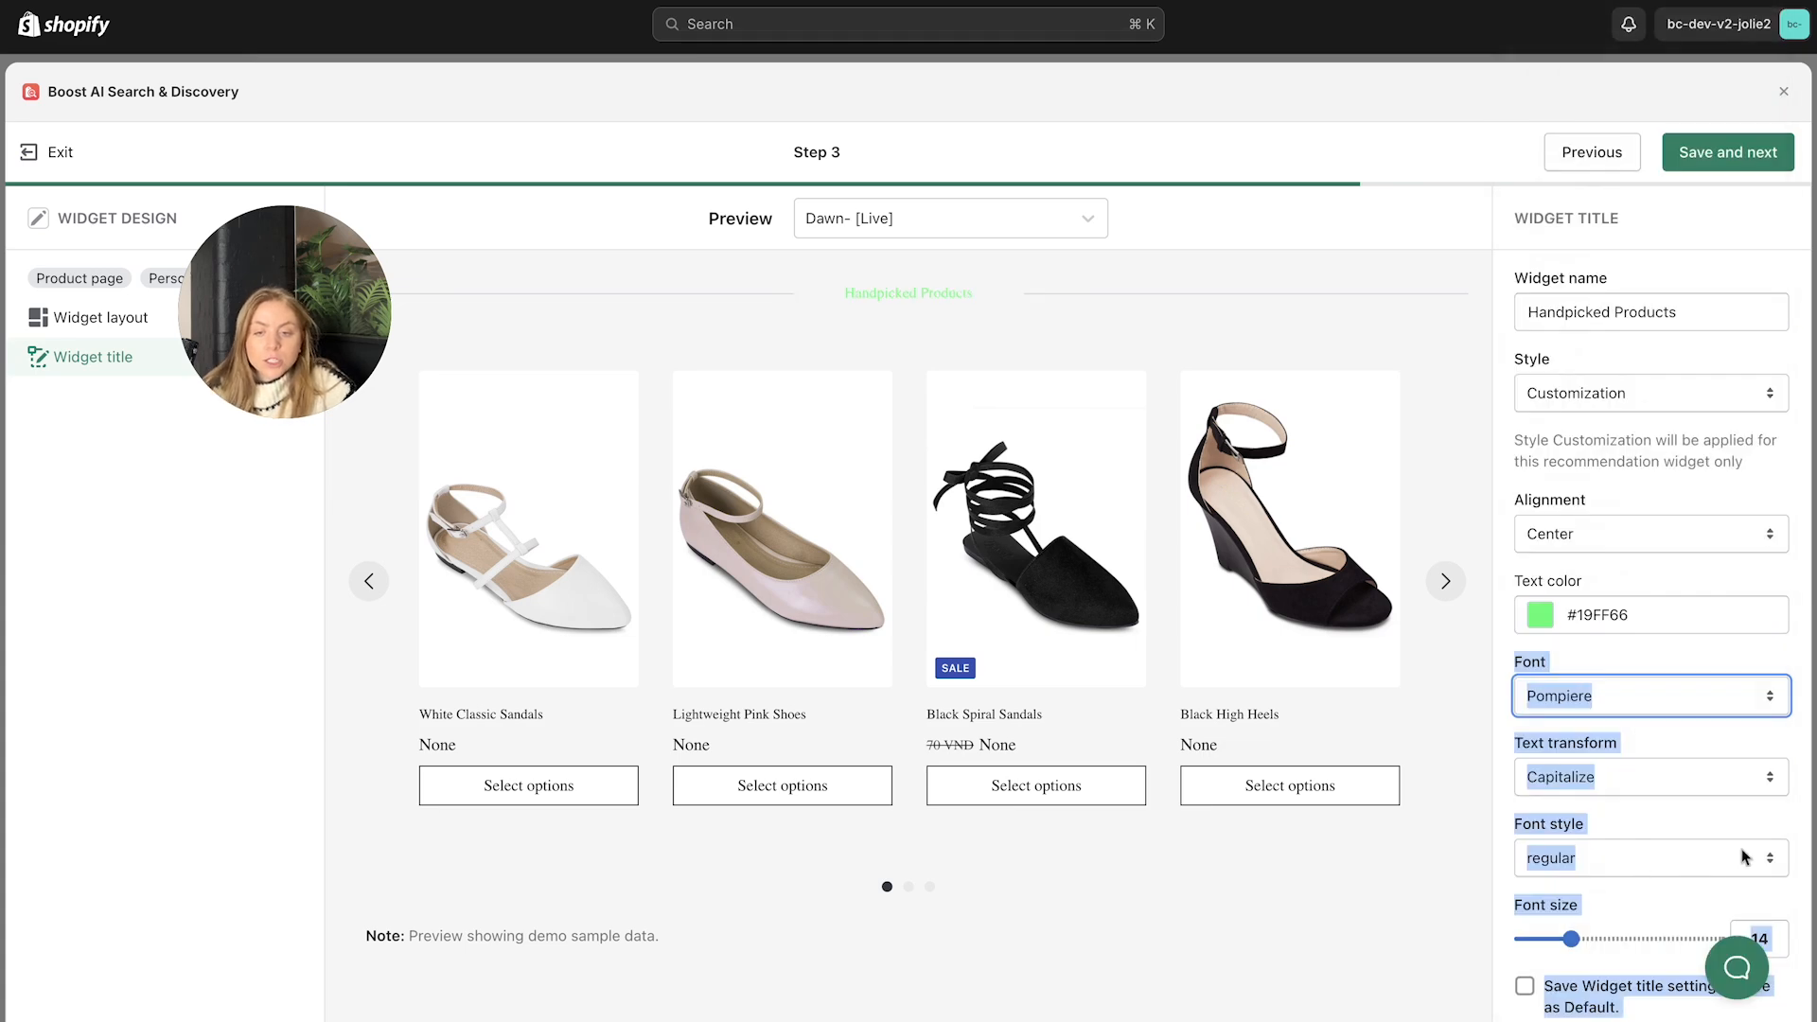
{"action": "left_click", "coordinate": [1651, 843]}
{"action": "scroll", "coordinate": [1628, 762], "scroll_direction": "down", "scroll_amount": 1}
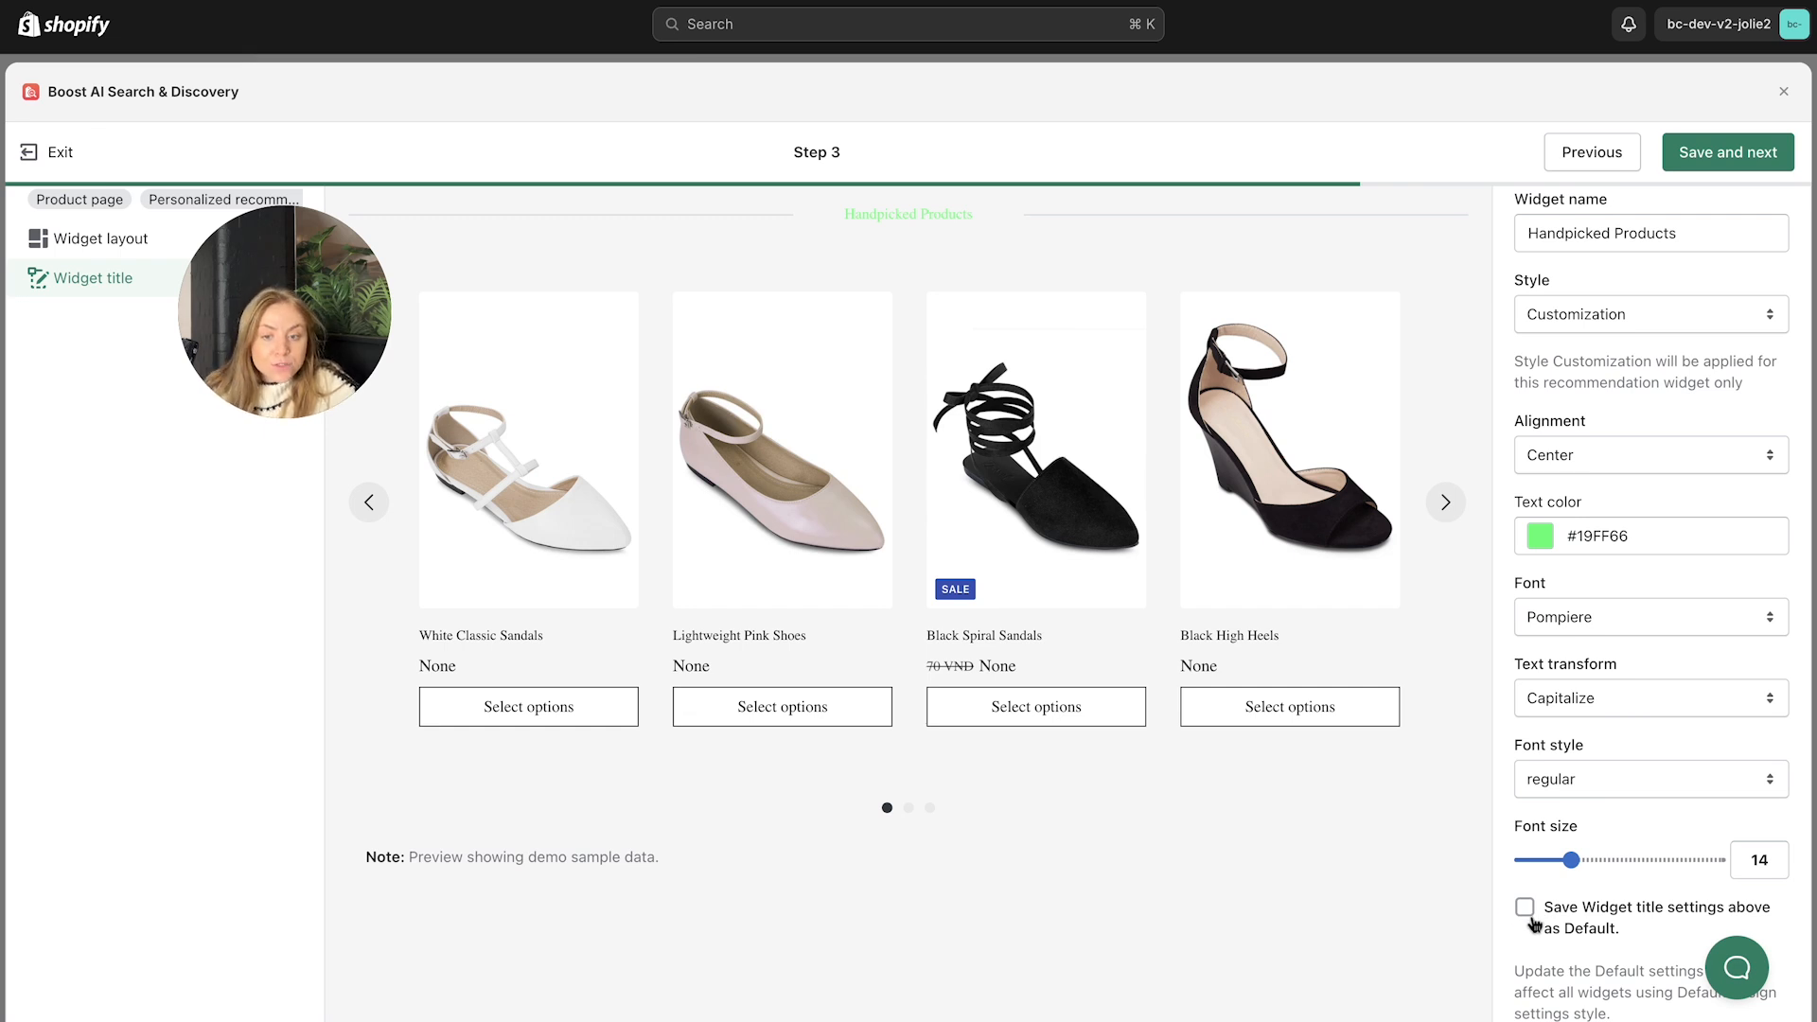
{"action": "scroll", "coordinate": [1619, 360], "scroll_direction": "up", "scroll_amount": 1}
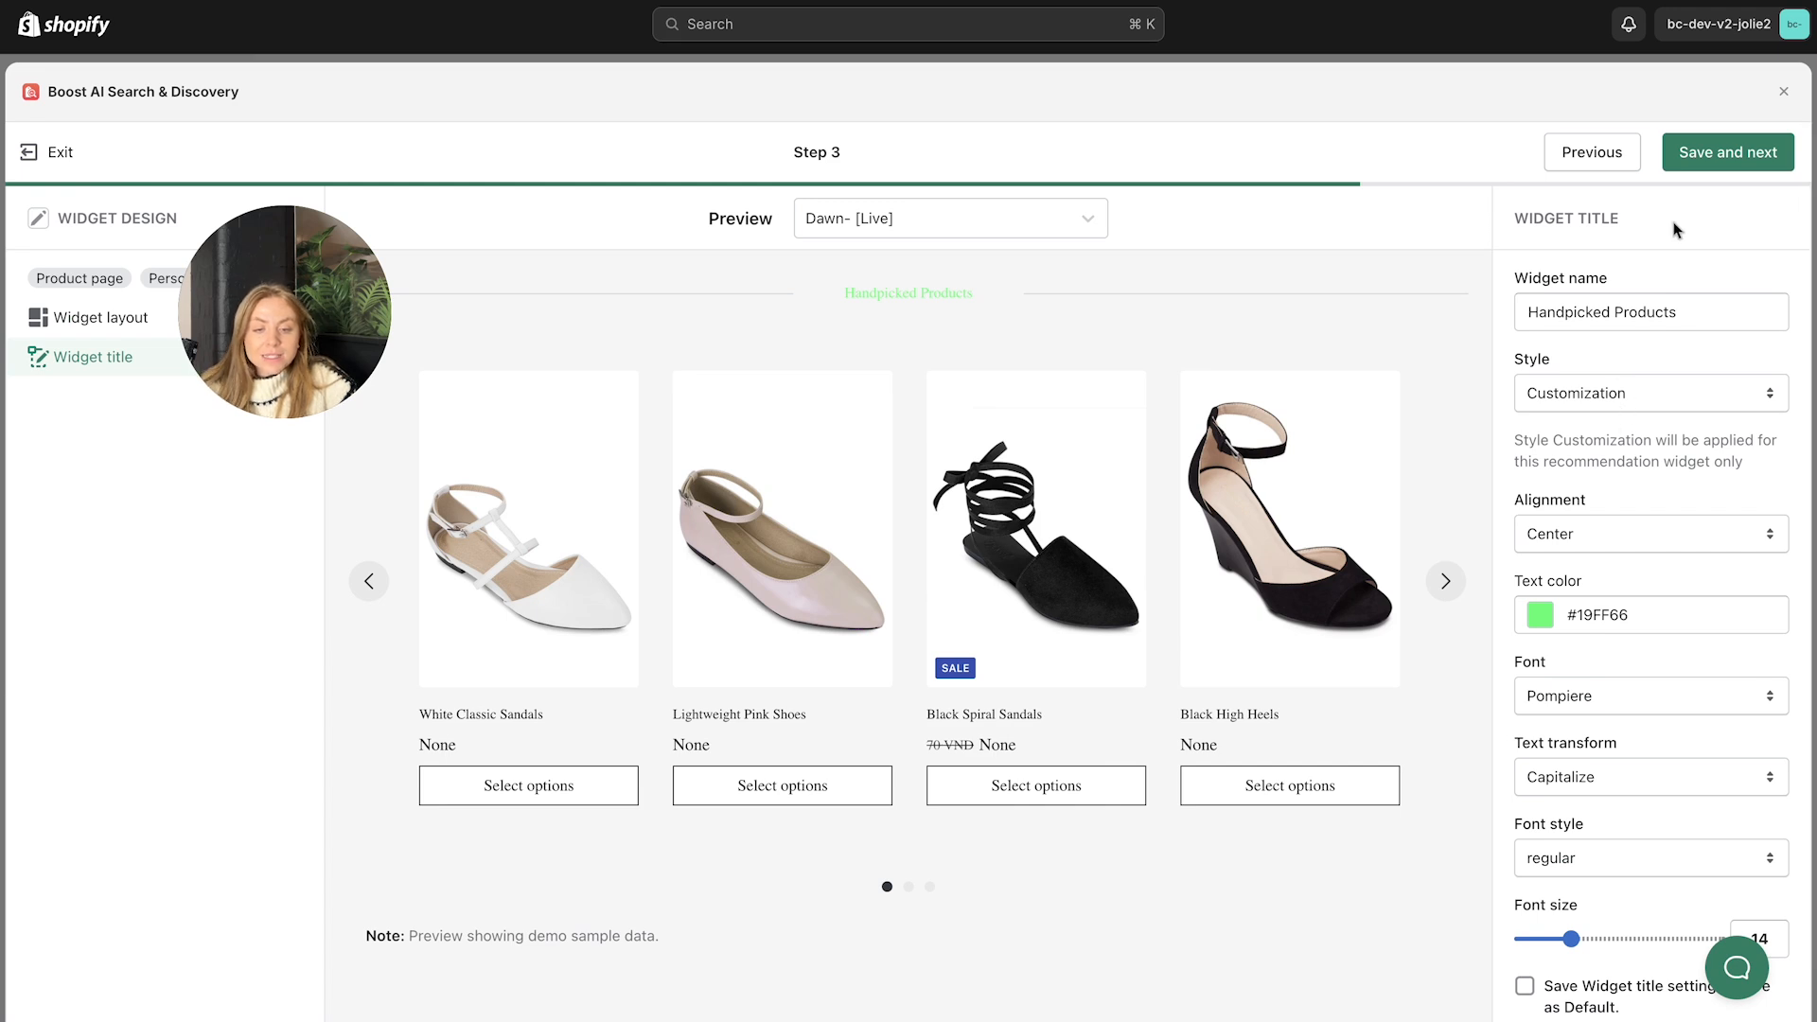
{"action": "left_click", "coordinate": [1708, 157]}
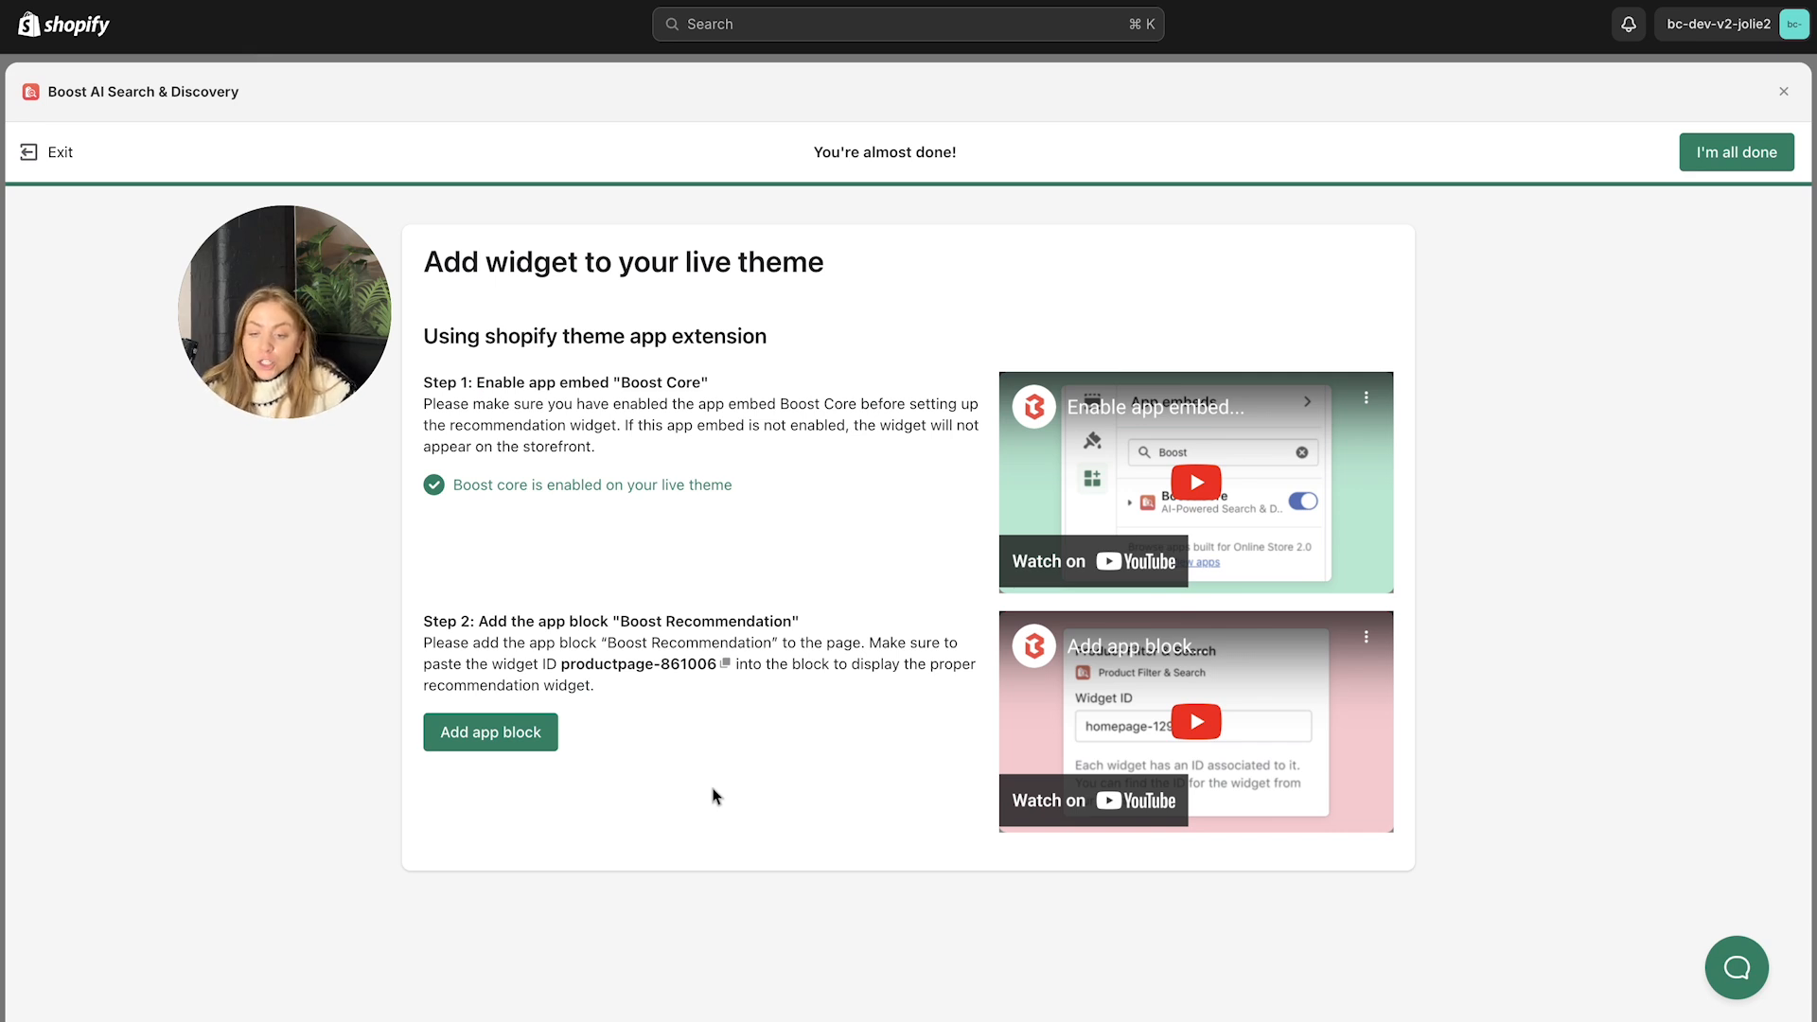
Step: Add the Boost Recommendation app block to the live theme's default product template with widget ID productpage-861006 and save the theme
{"action": "left_click", "coordinate": [726, 665]}
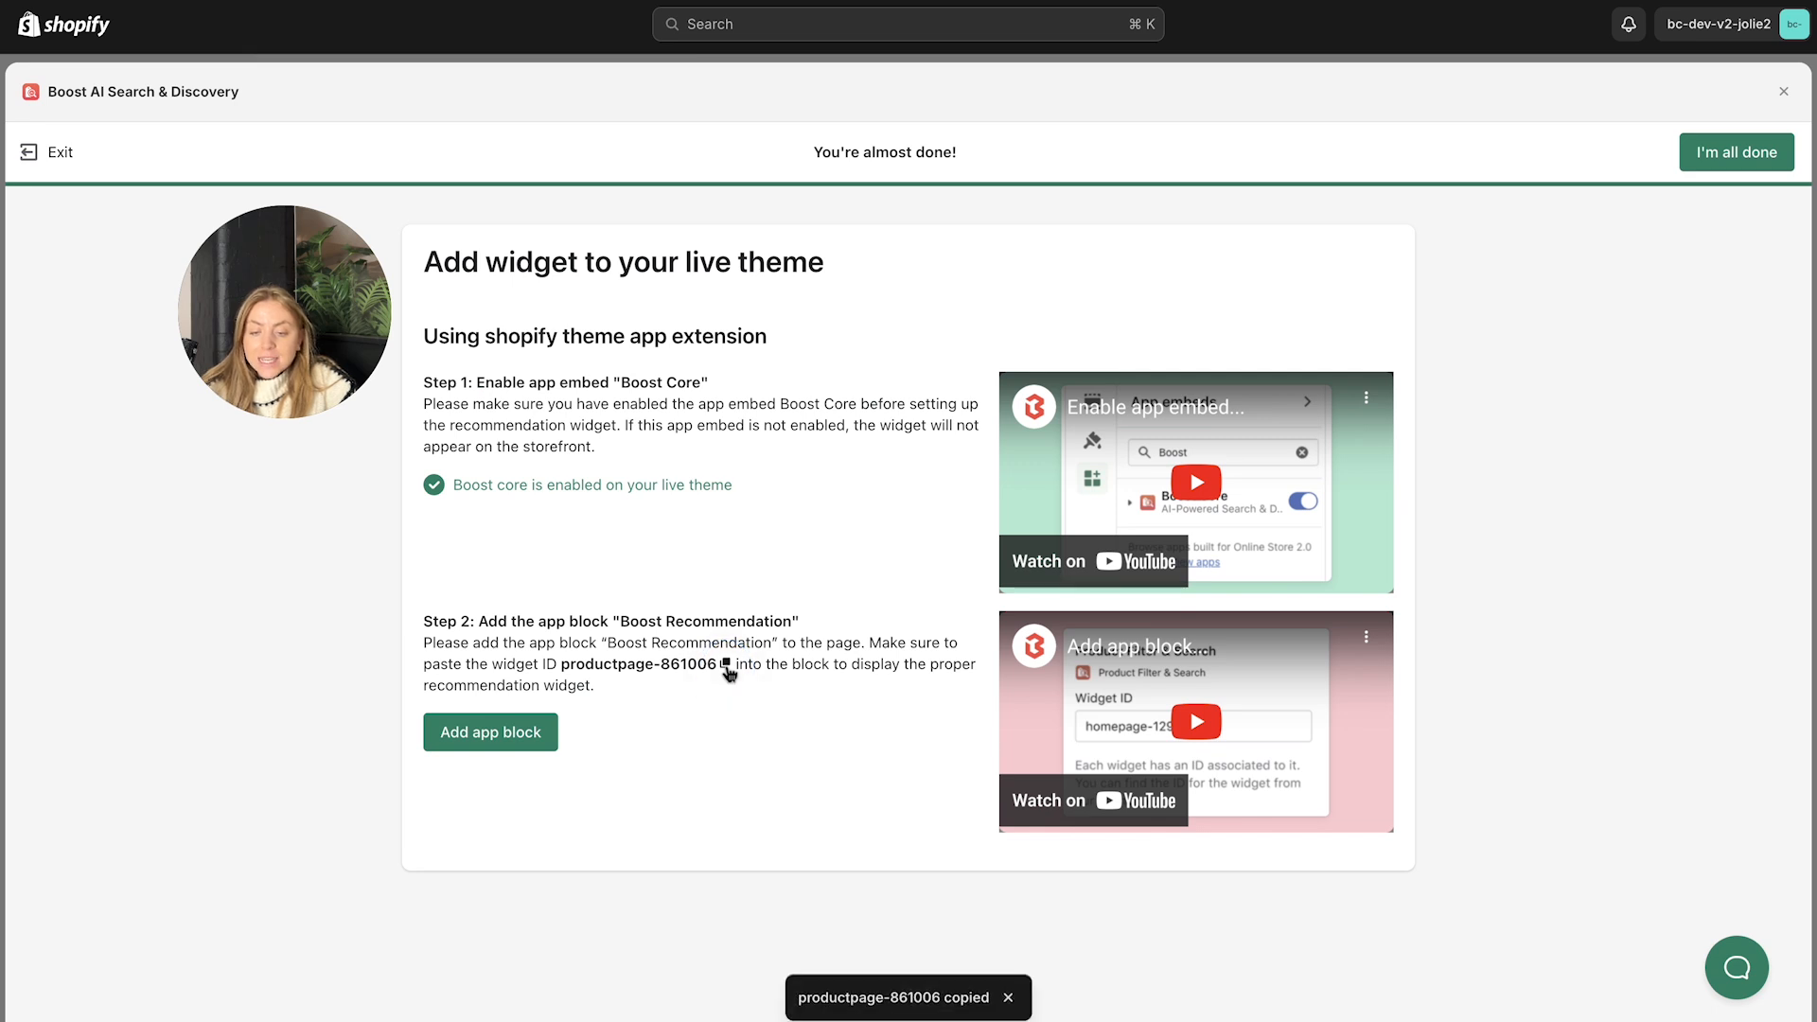
{"action": "left_click", "coordinate": [464, 740]}
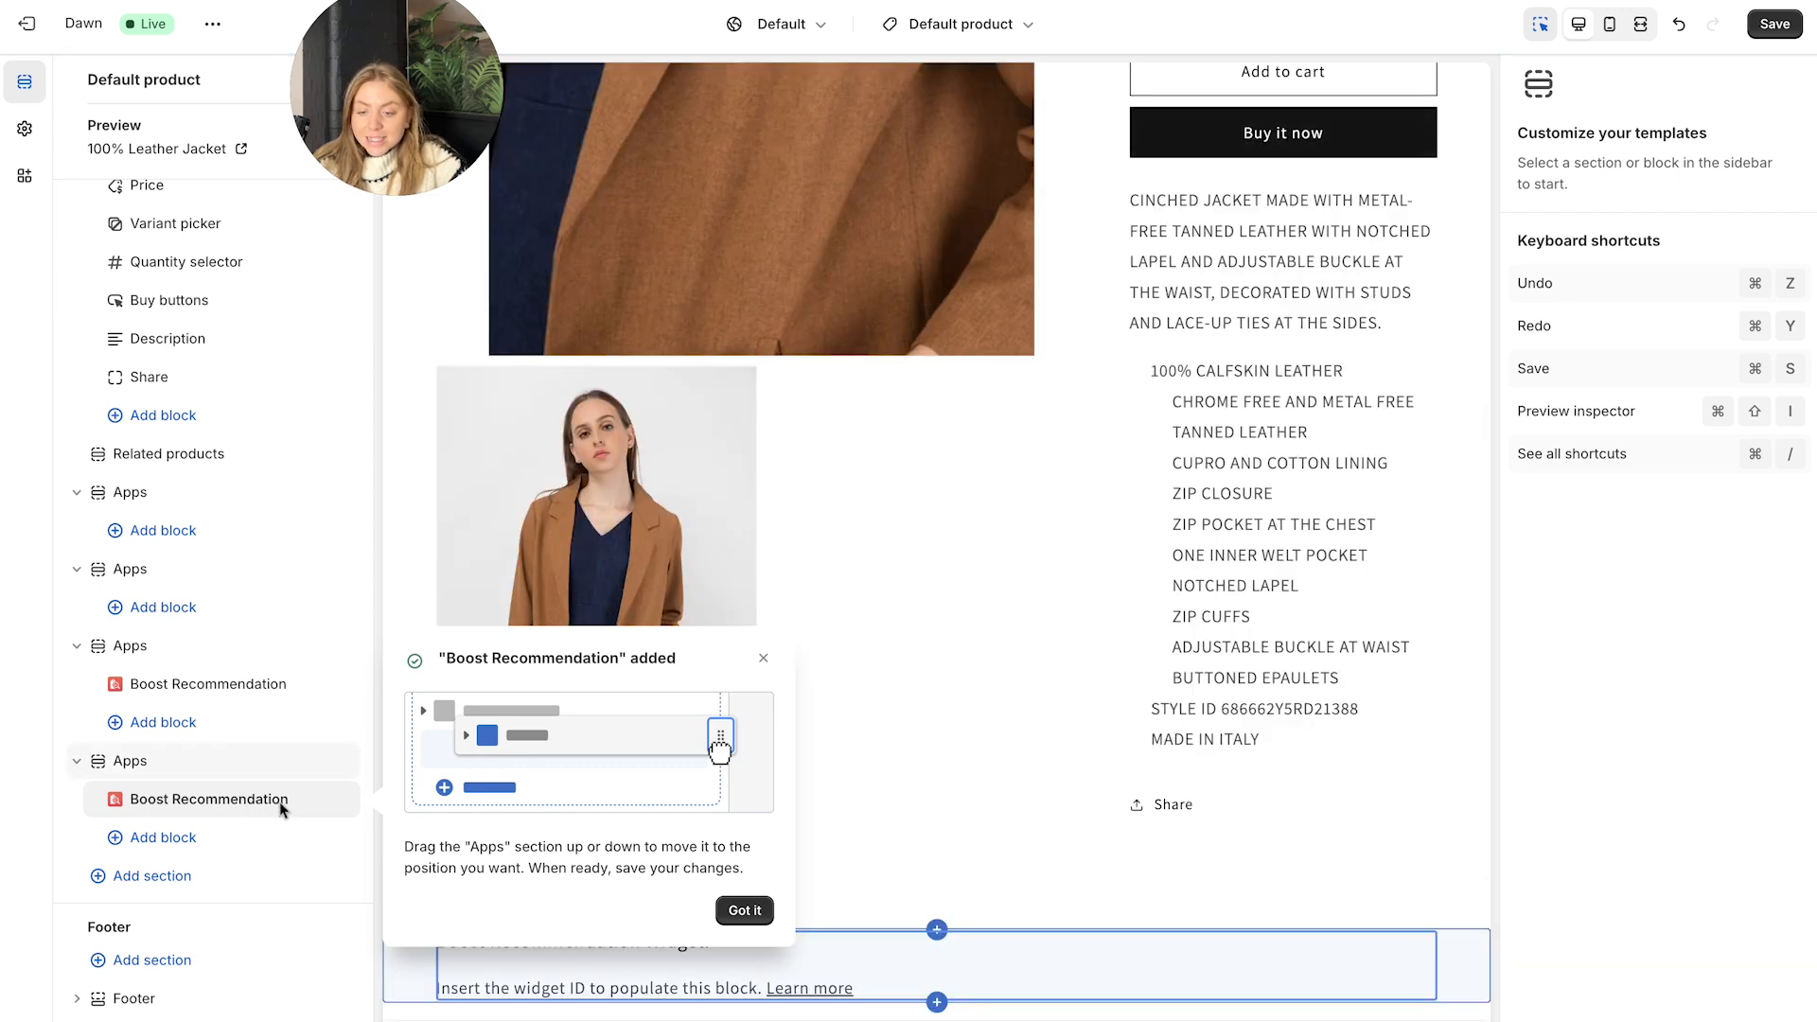
{"action": "left_click", "coordinate": [280, 806]}
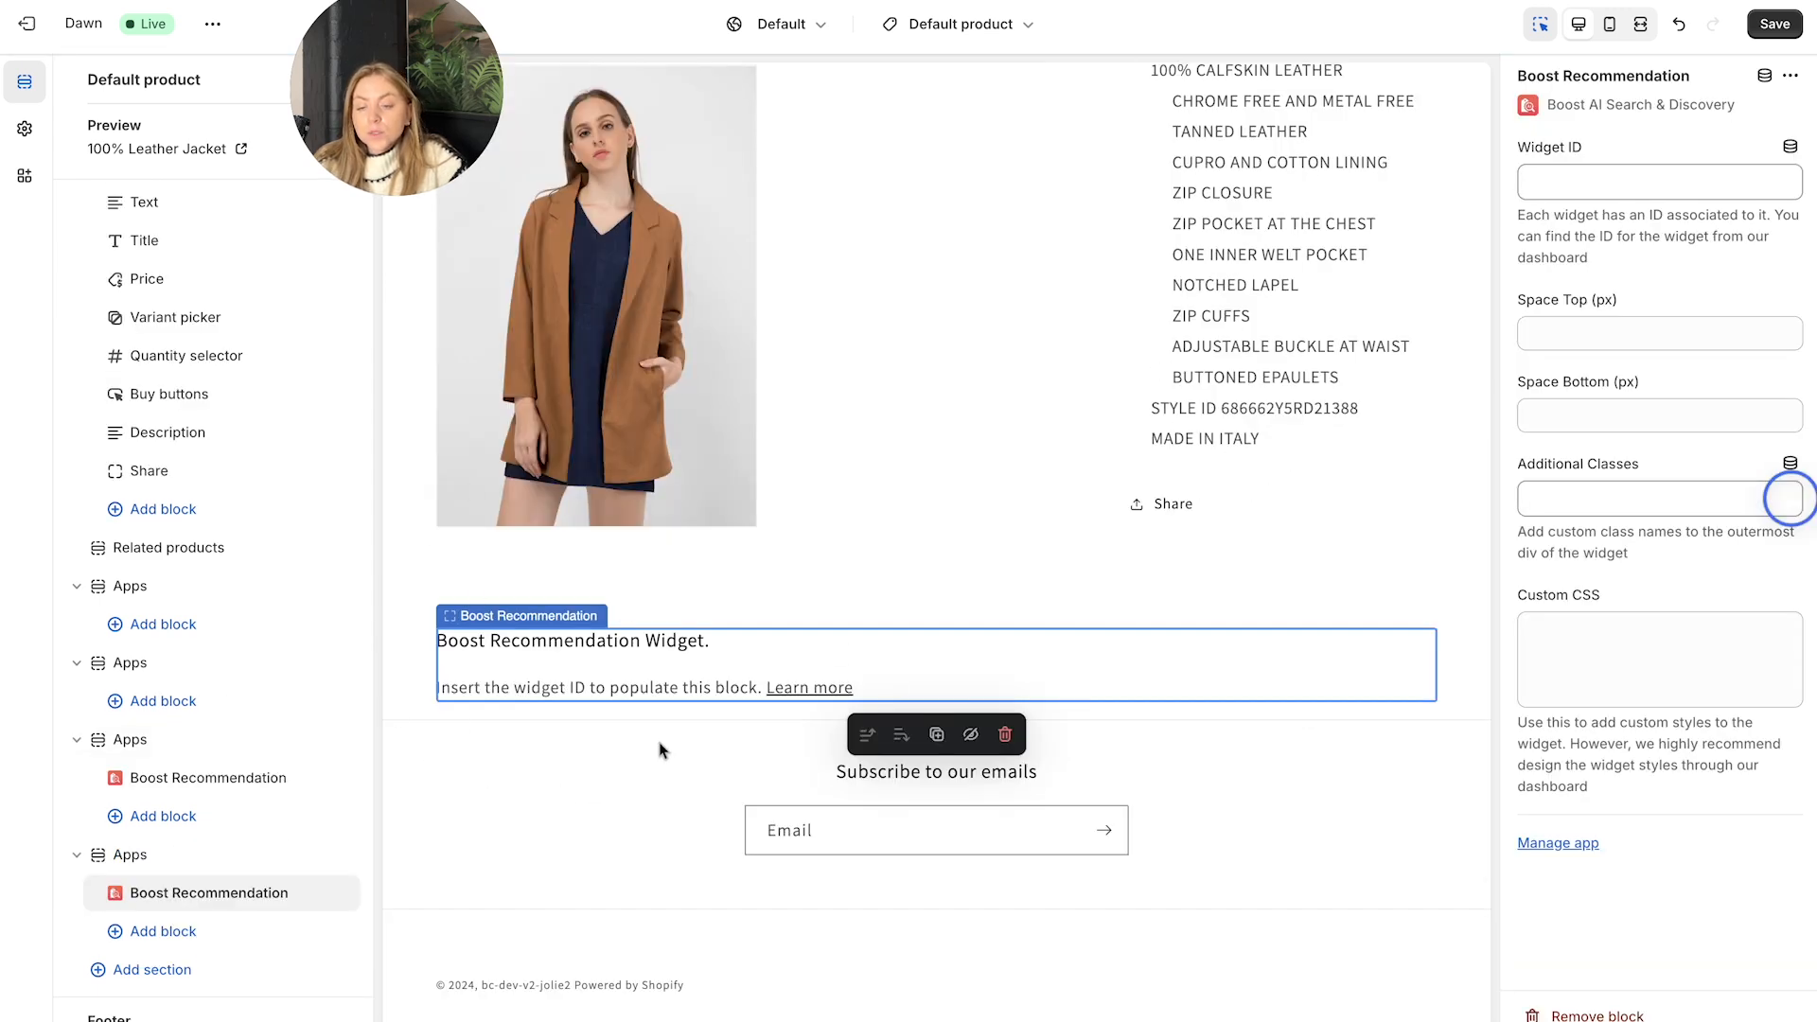
{"action": "left_click", "coordinate": [1568, 184]}
{"action": "key", "text": "ctrl+v"}
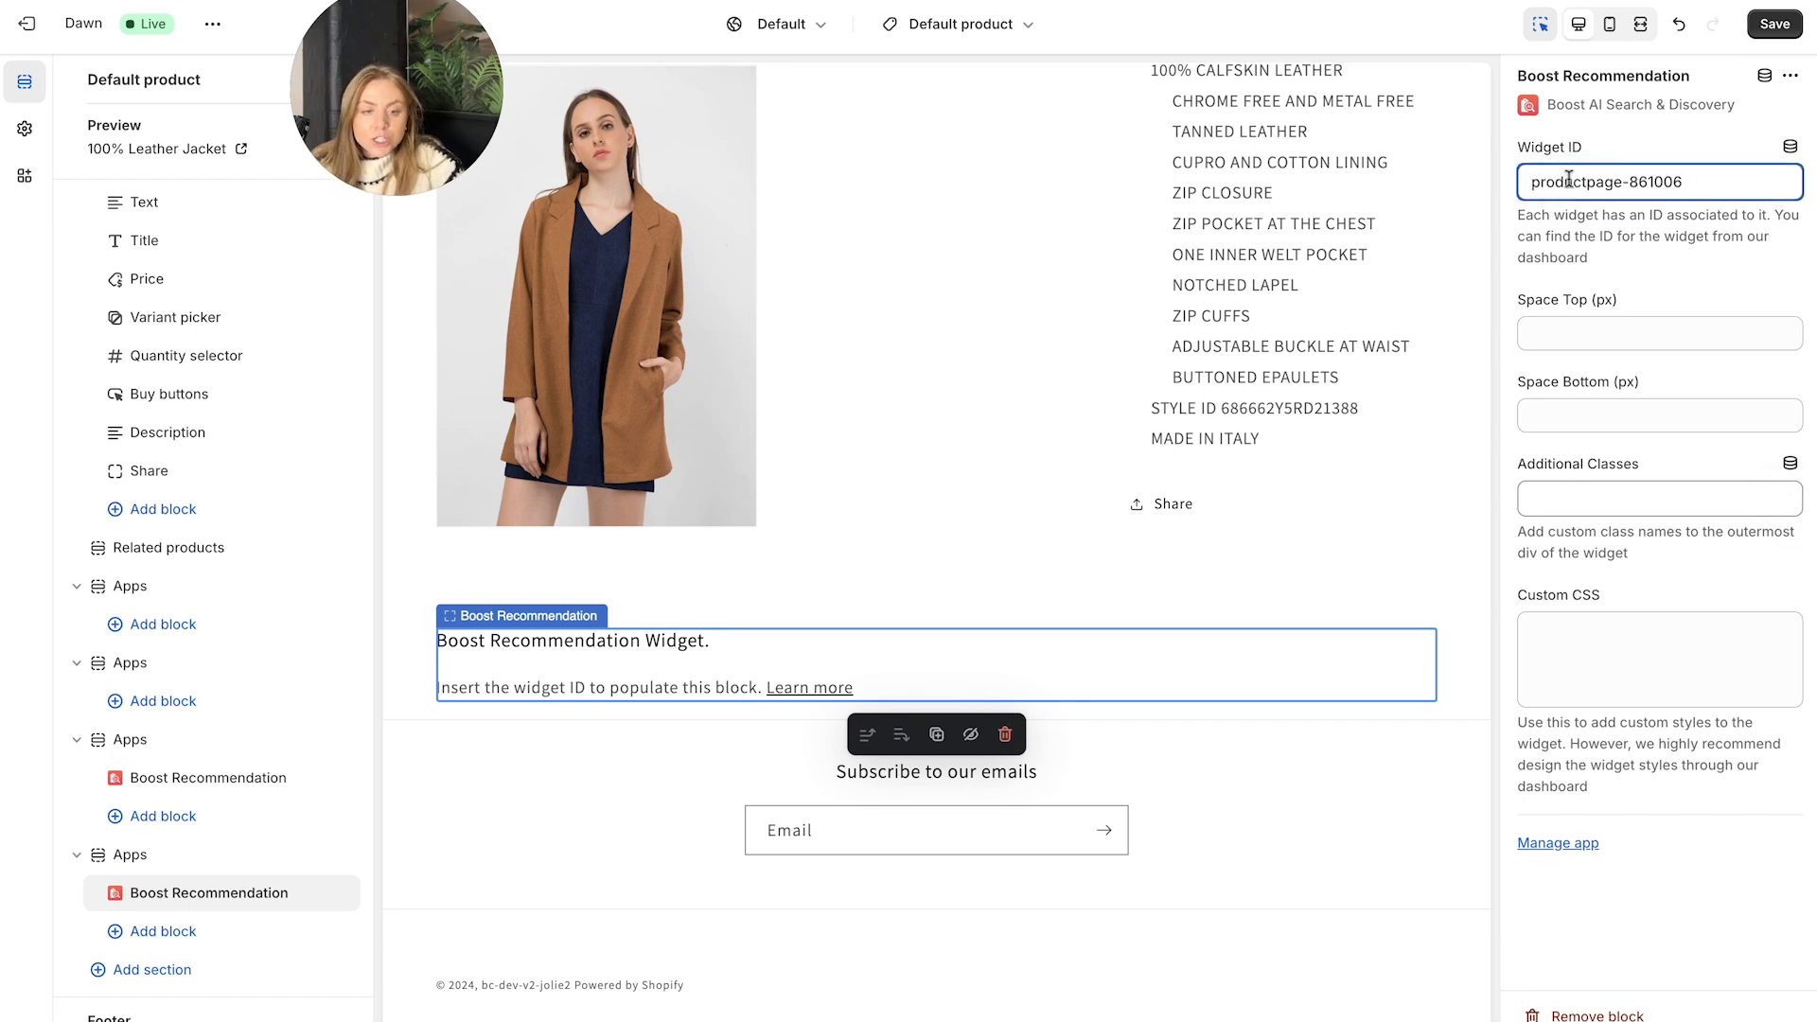
{"action": "left_click", "coordinate": [1769, 29]}
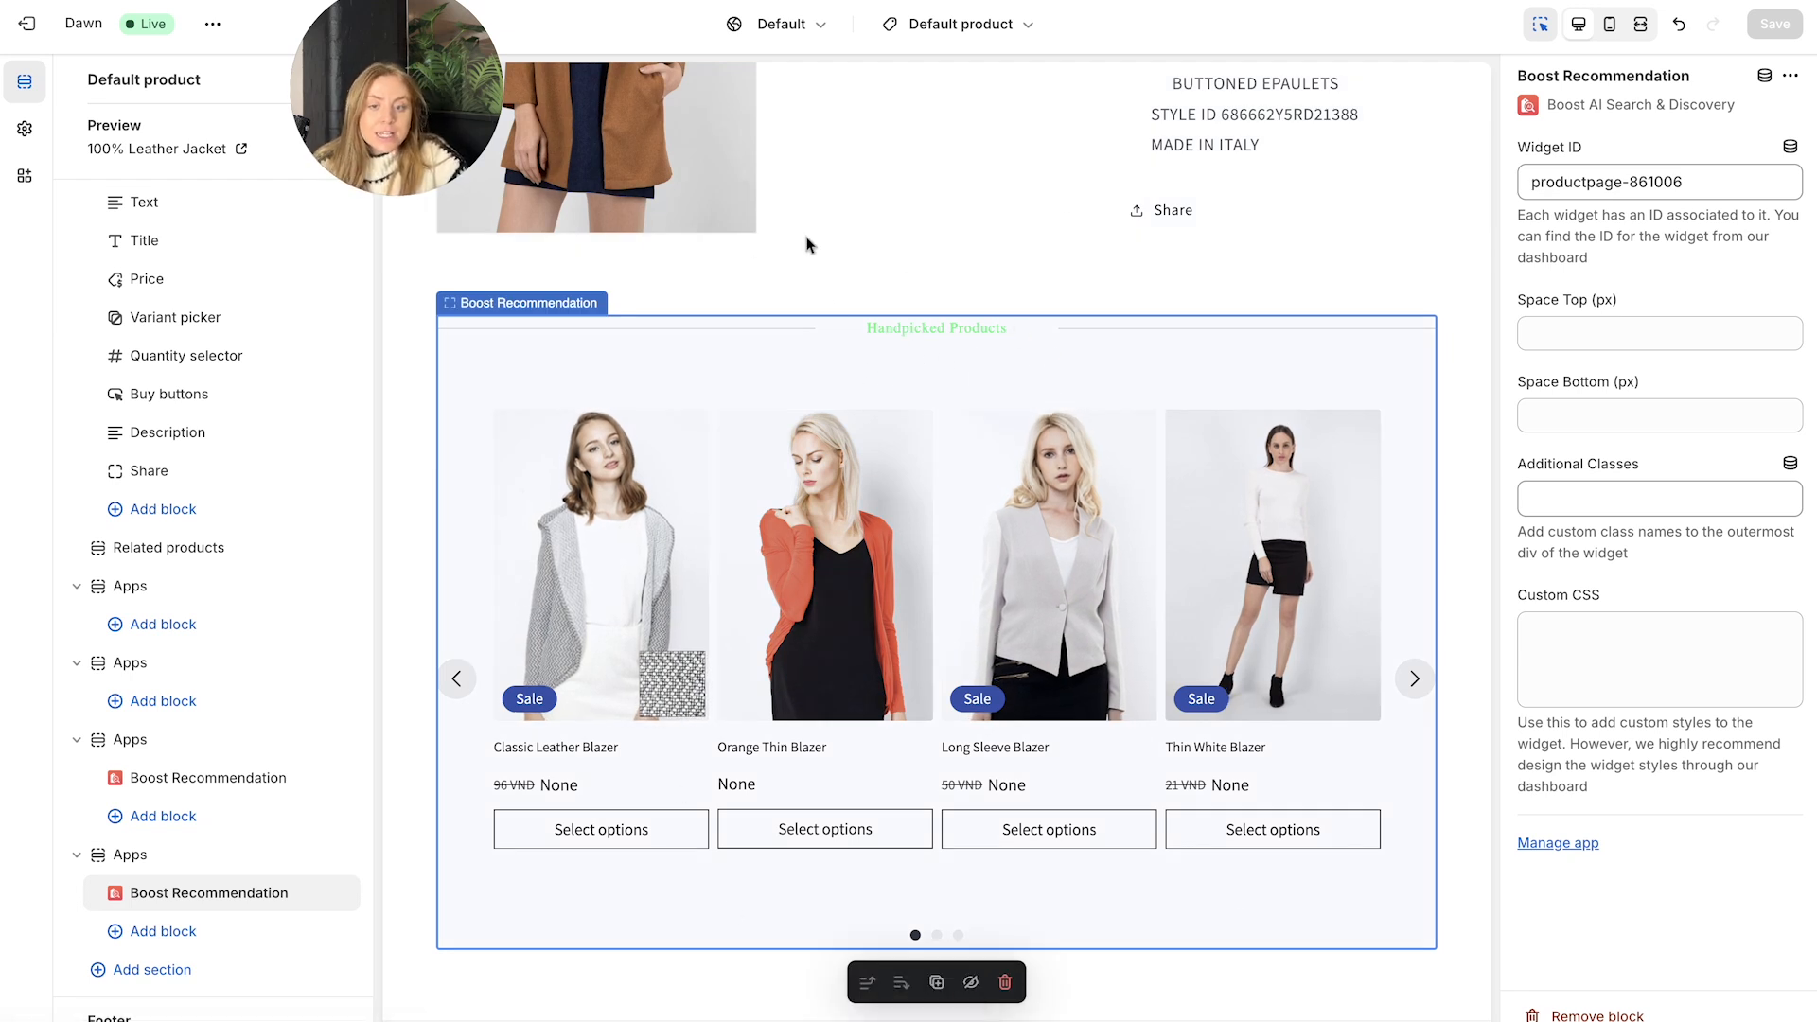
Step: Review the recommendation carousel on the product page and check the page in the mobile, full-screen and desktop previews
{"action": "scroll", "coordinate": [940, 653], "scroll_direction": "down", "scroll_amount": 1}
{"action": "scroll", "coordinate": [940, 654], "scroll_direction": "down", "scroll_amount": 1}
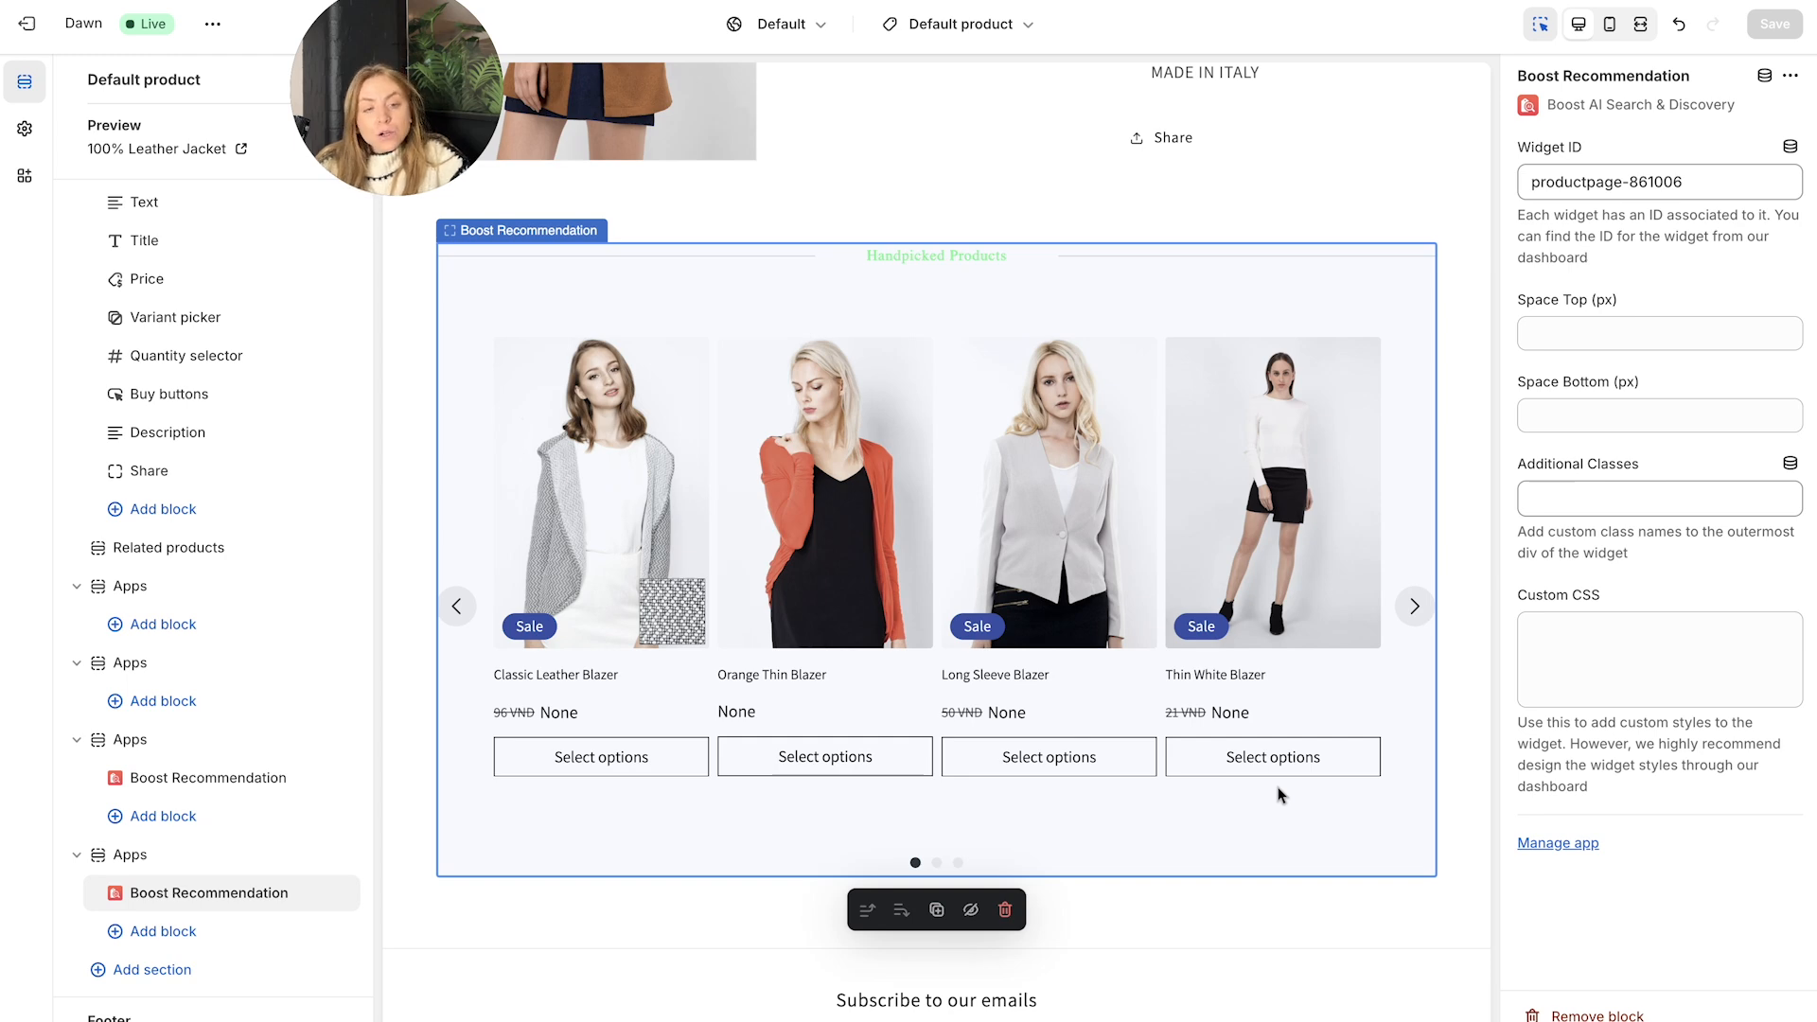
{"action": "scroll", "coordinate": [958, 738], "scroll_direction": "up", "scroll_amount": 10}
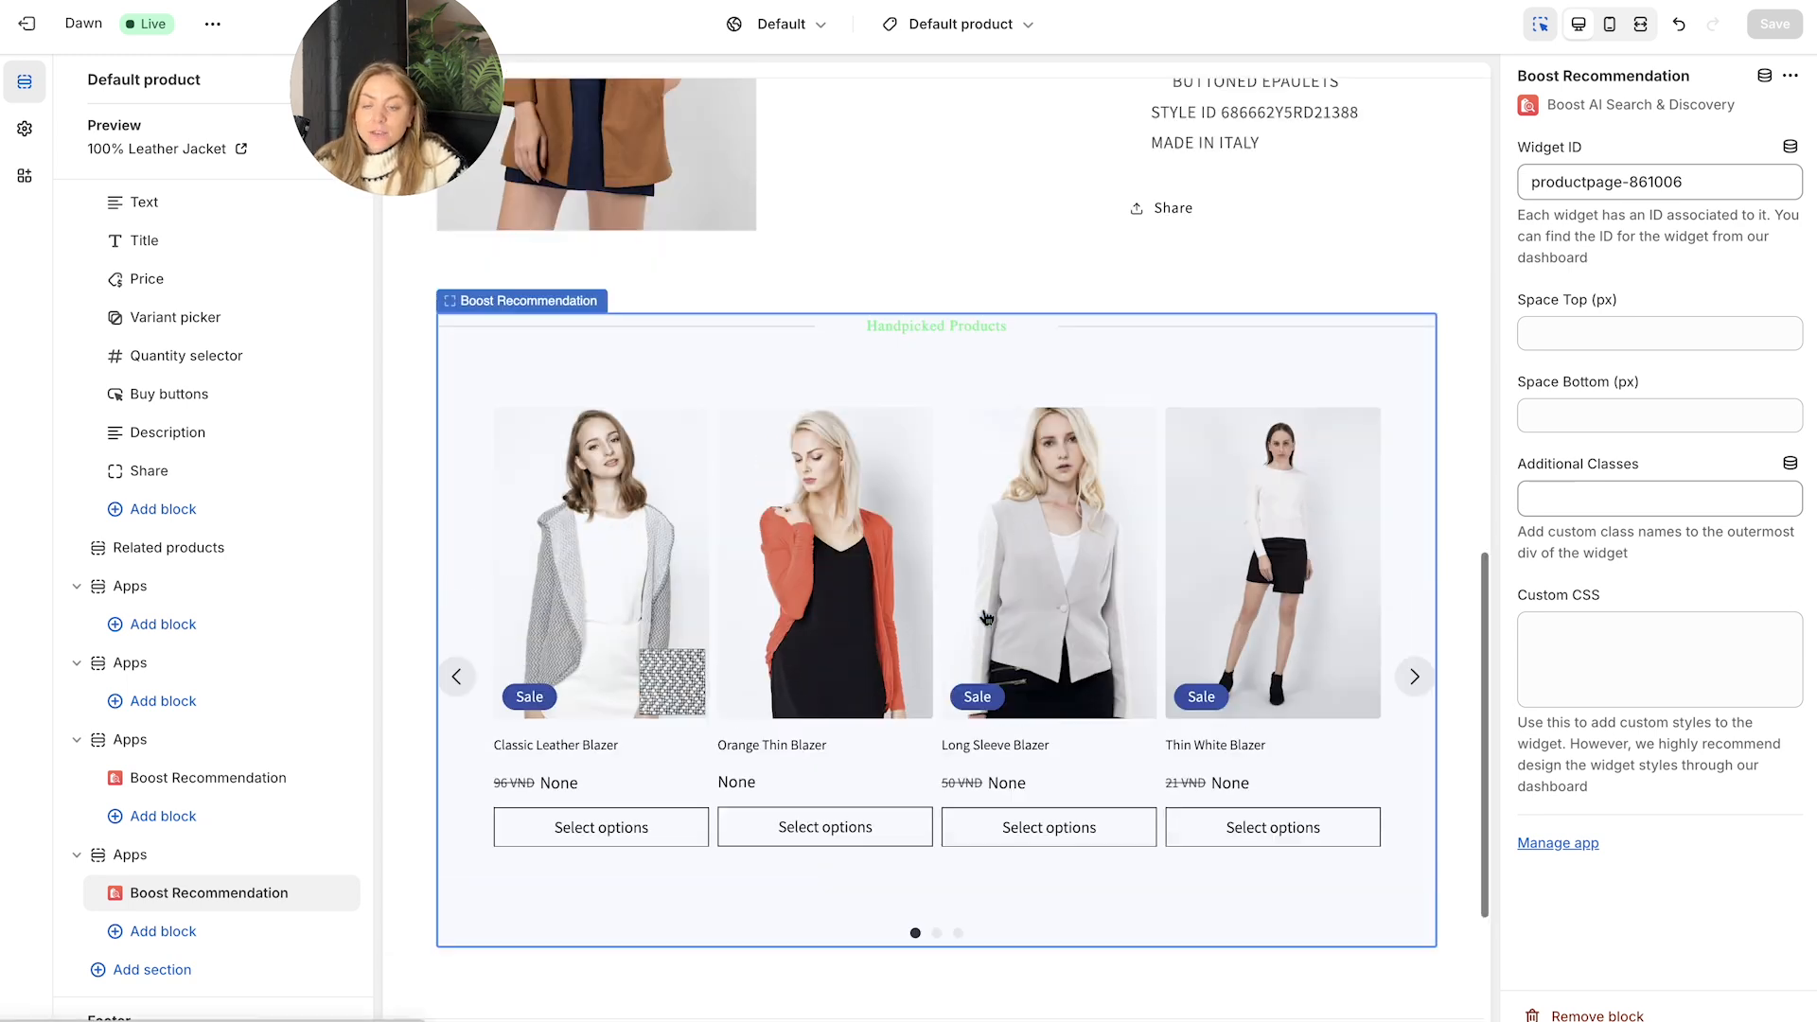
{"action": "left_click", "coordinate": [1610, 24]}
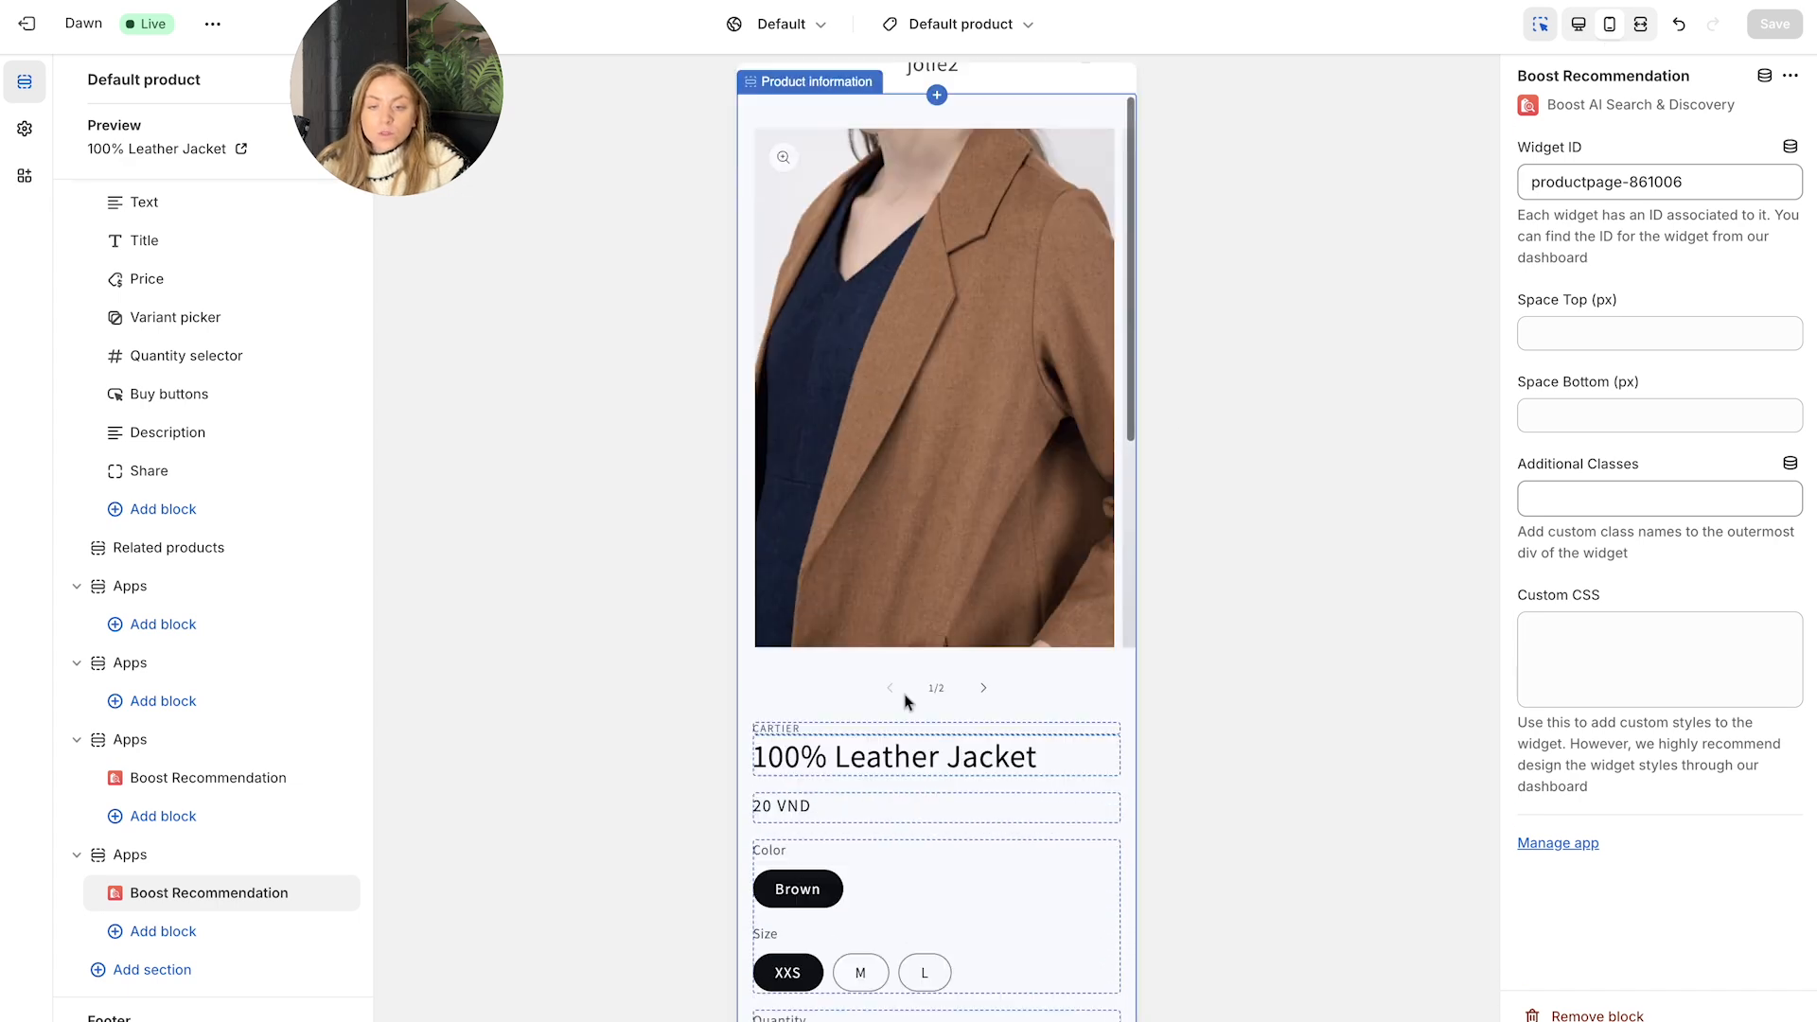
{"action": "left_click", "coordinate": [1641, 23]}
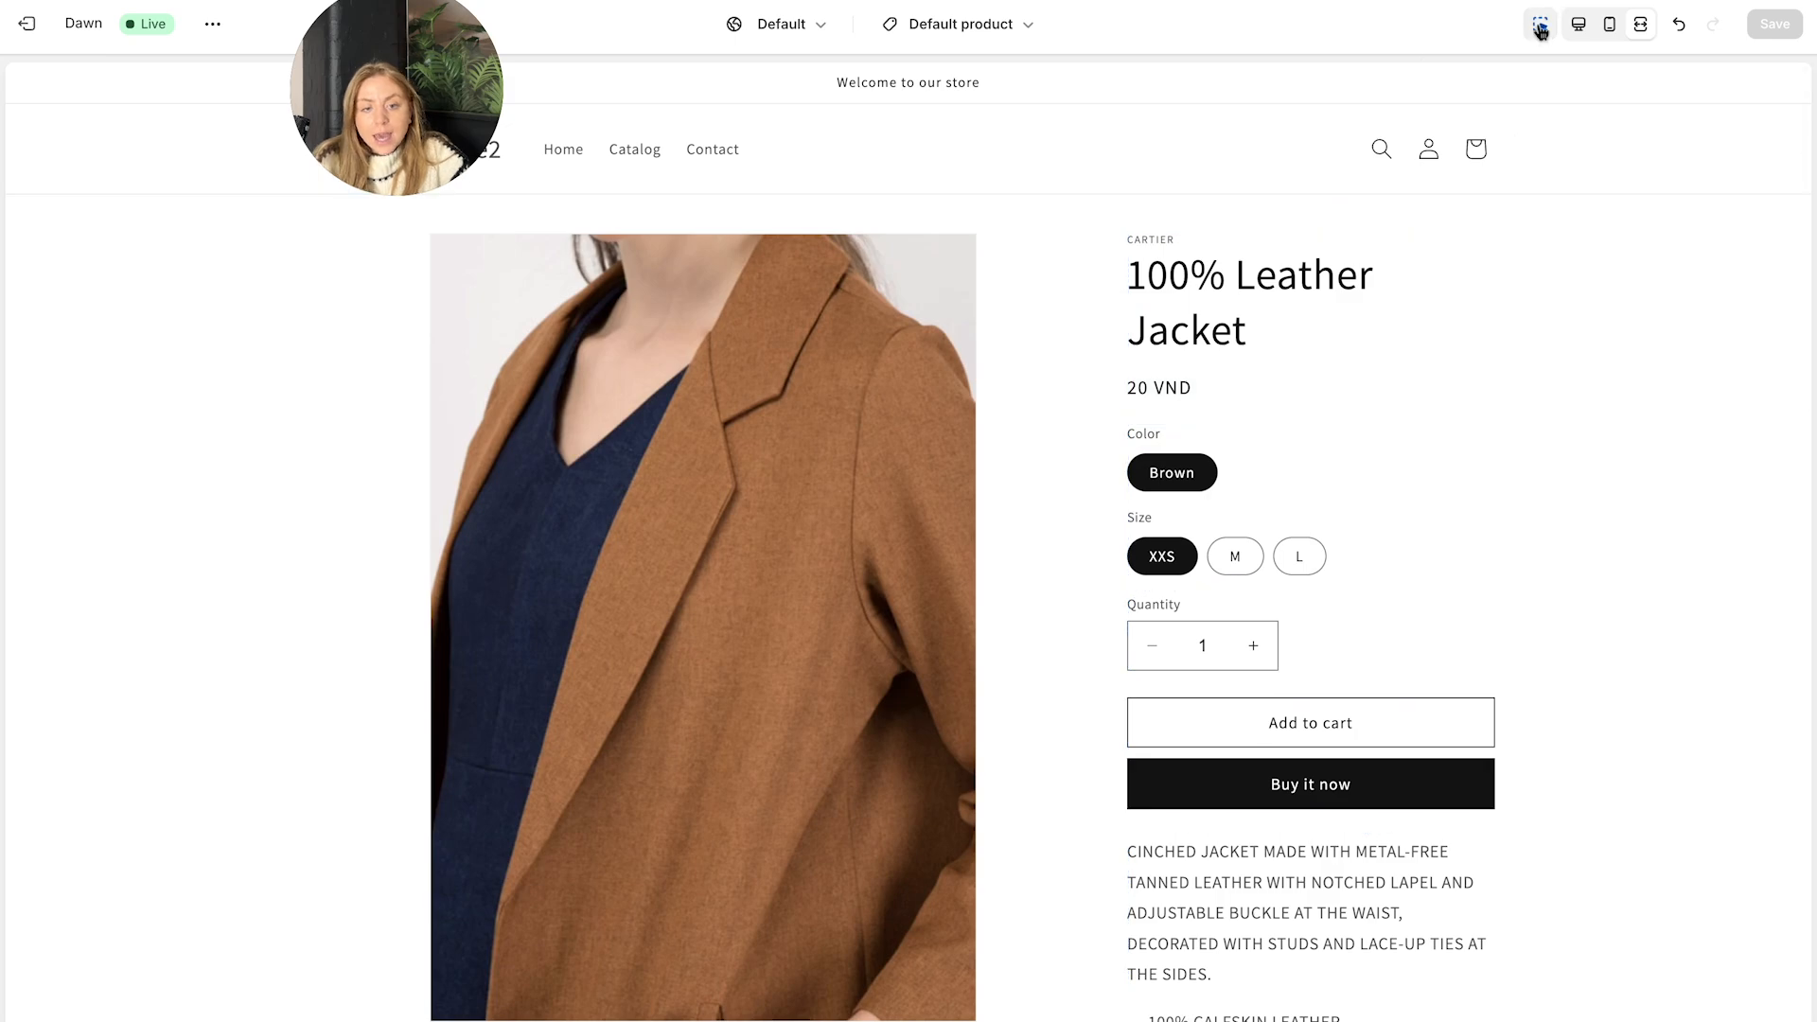
{"action": "left_click", "coordinate": [1579, 24]}
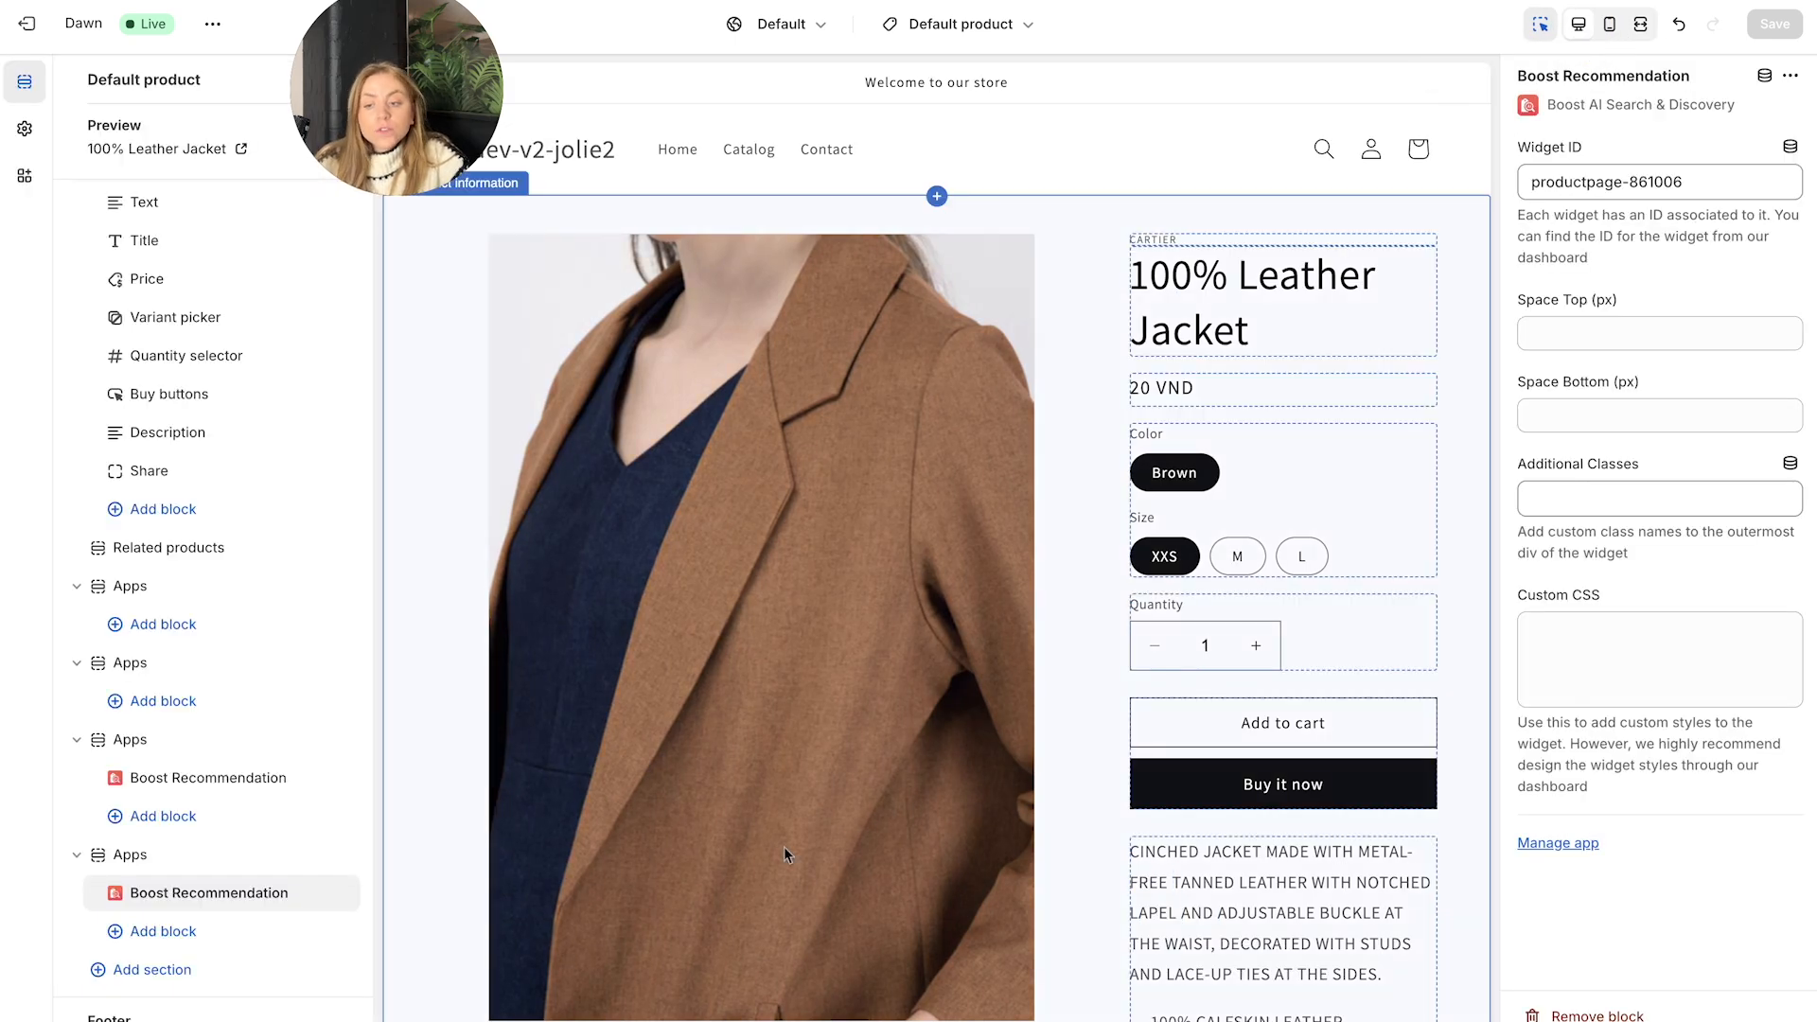
{"action": "scroll", "coordinate": [784, 846], "scroll_direction": "down", "scroll_amount": 5}
{"action": "left_click", "coordinate": [192, 902]}
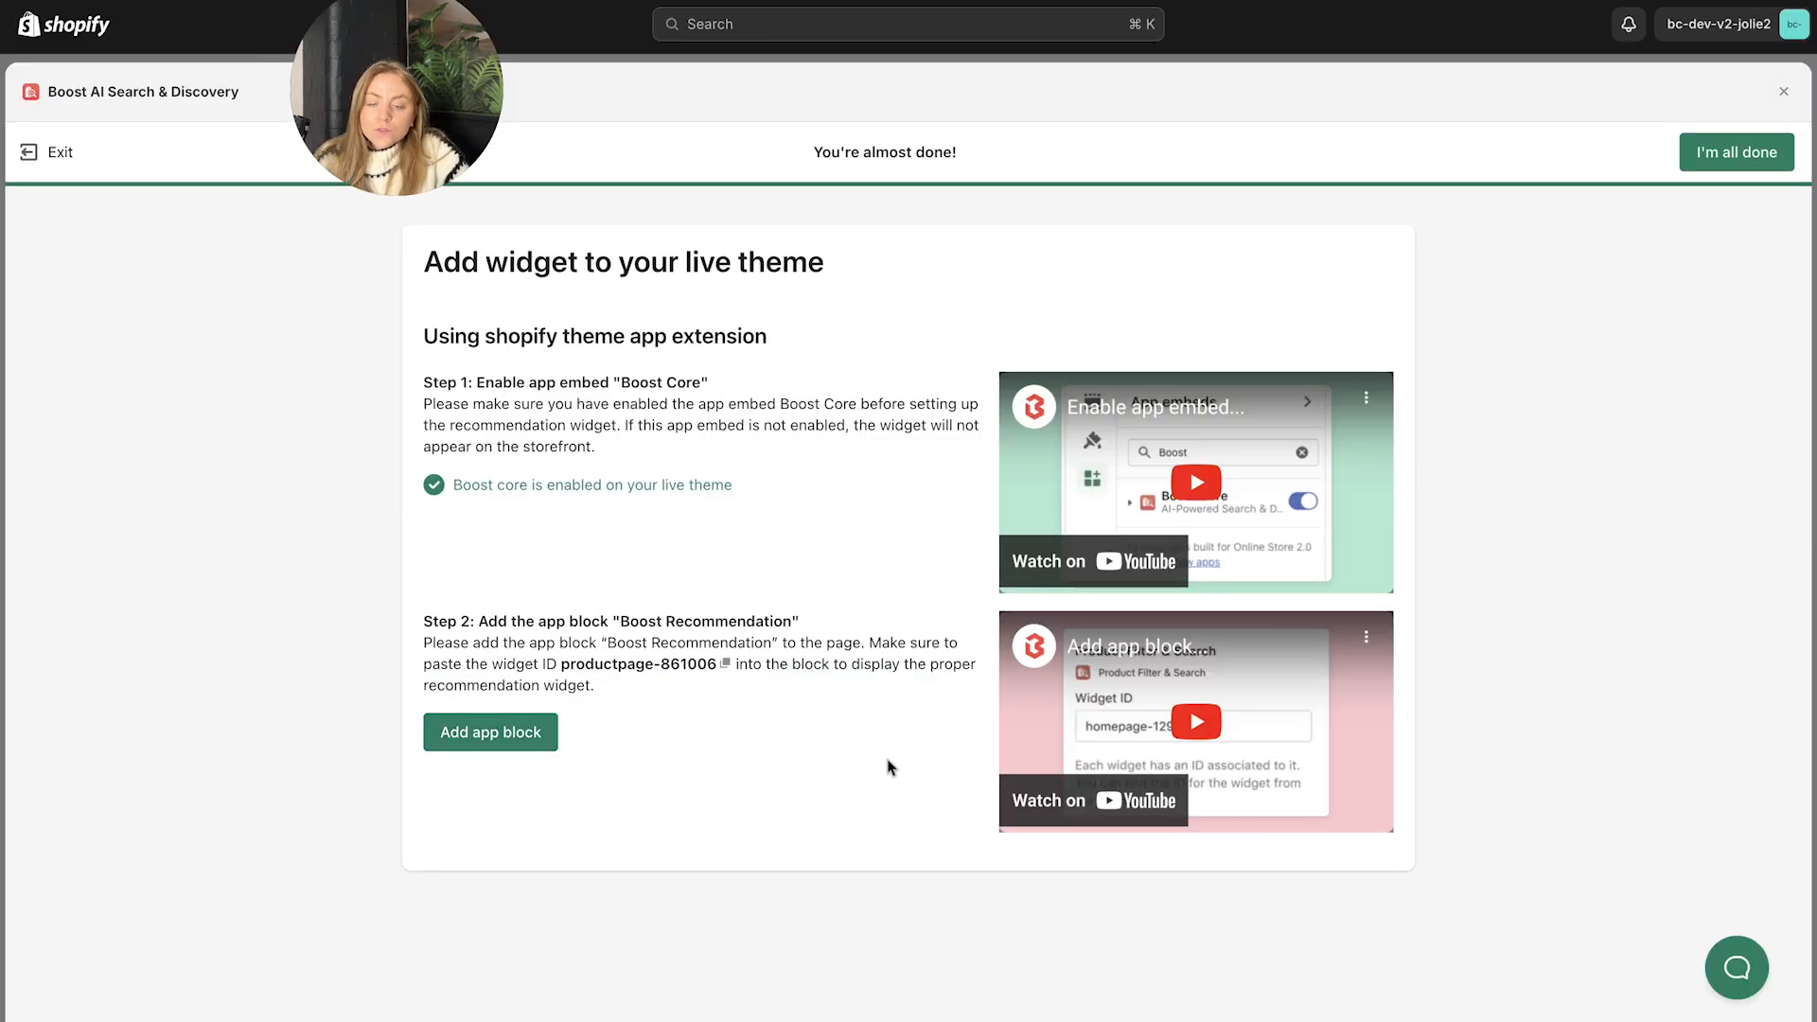
Step: Switch back to Boost AI Search & Discovery and finish the widget setup to return to the recommendation widgets list
{"action": "left_click", "coordinate": [1735, 162]}
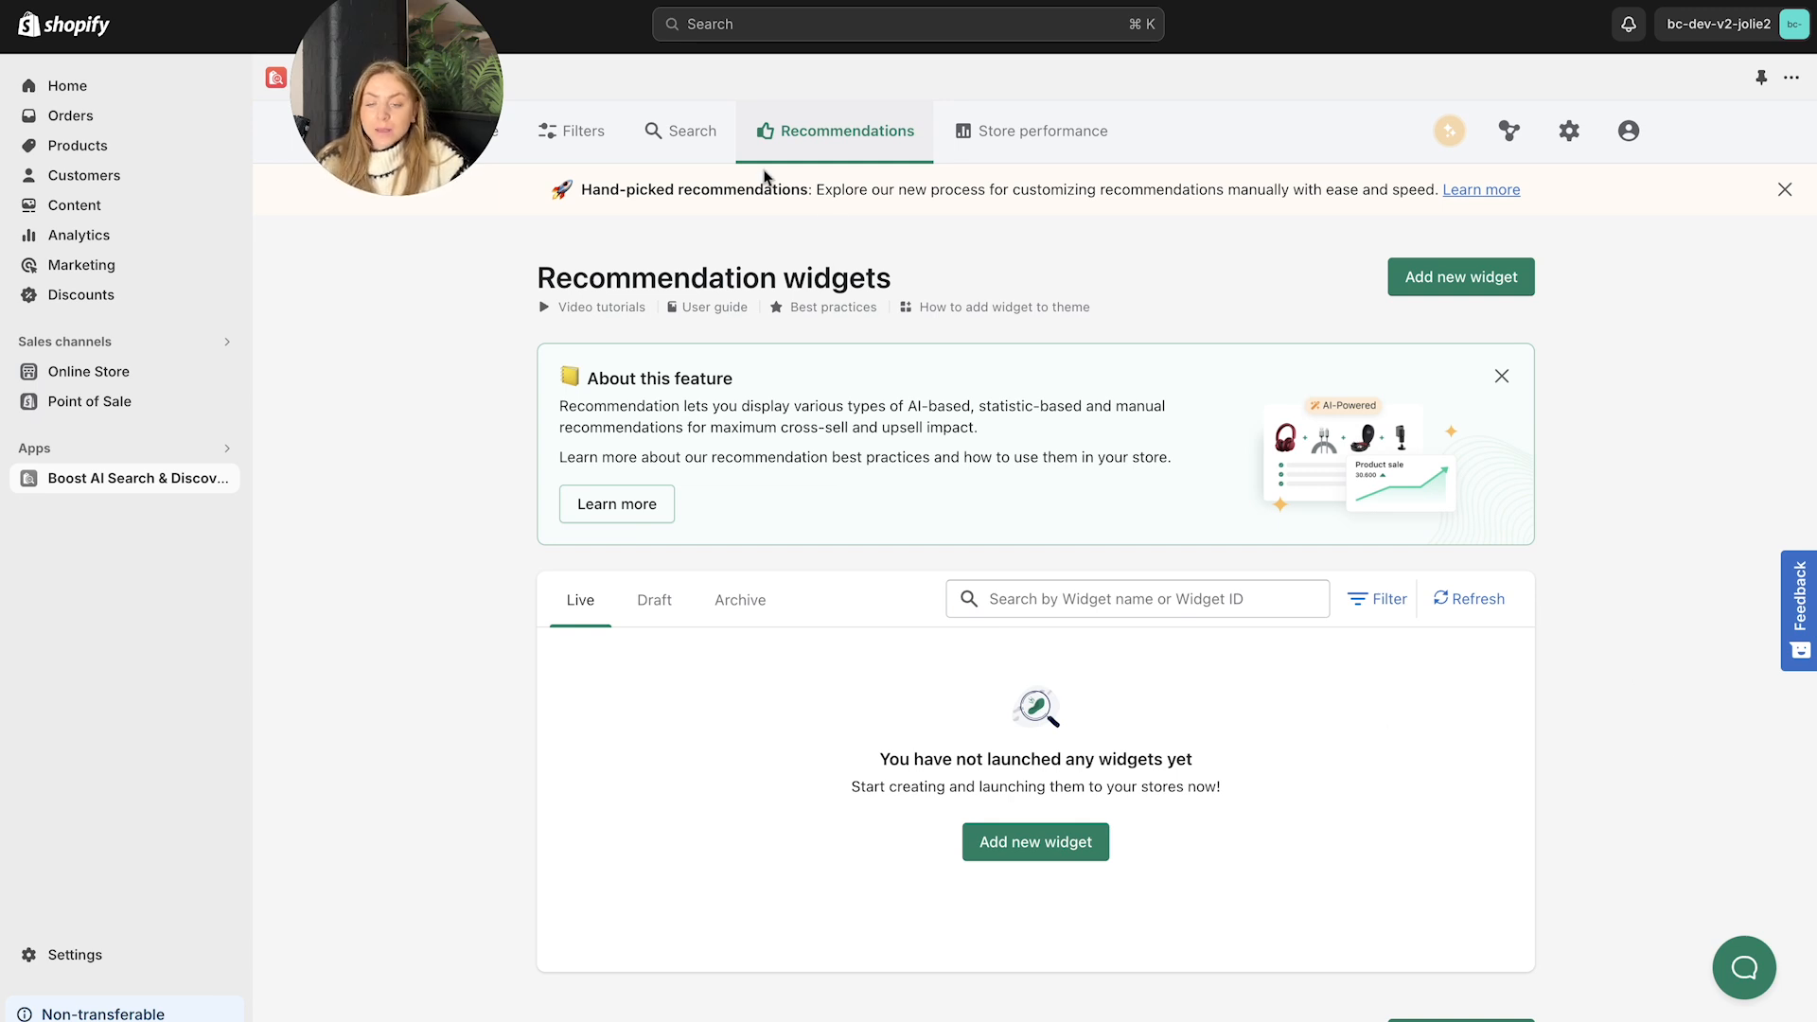
{"action": "mouse_move", "coordinate": [839, 174]}
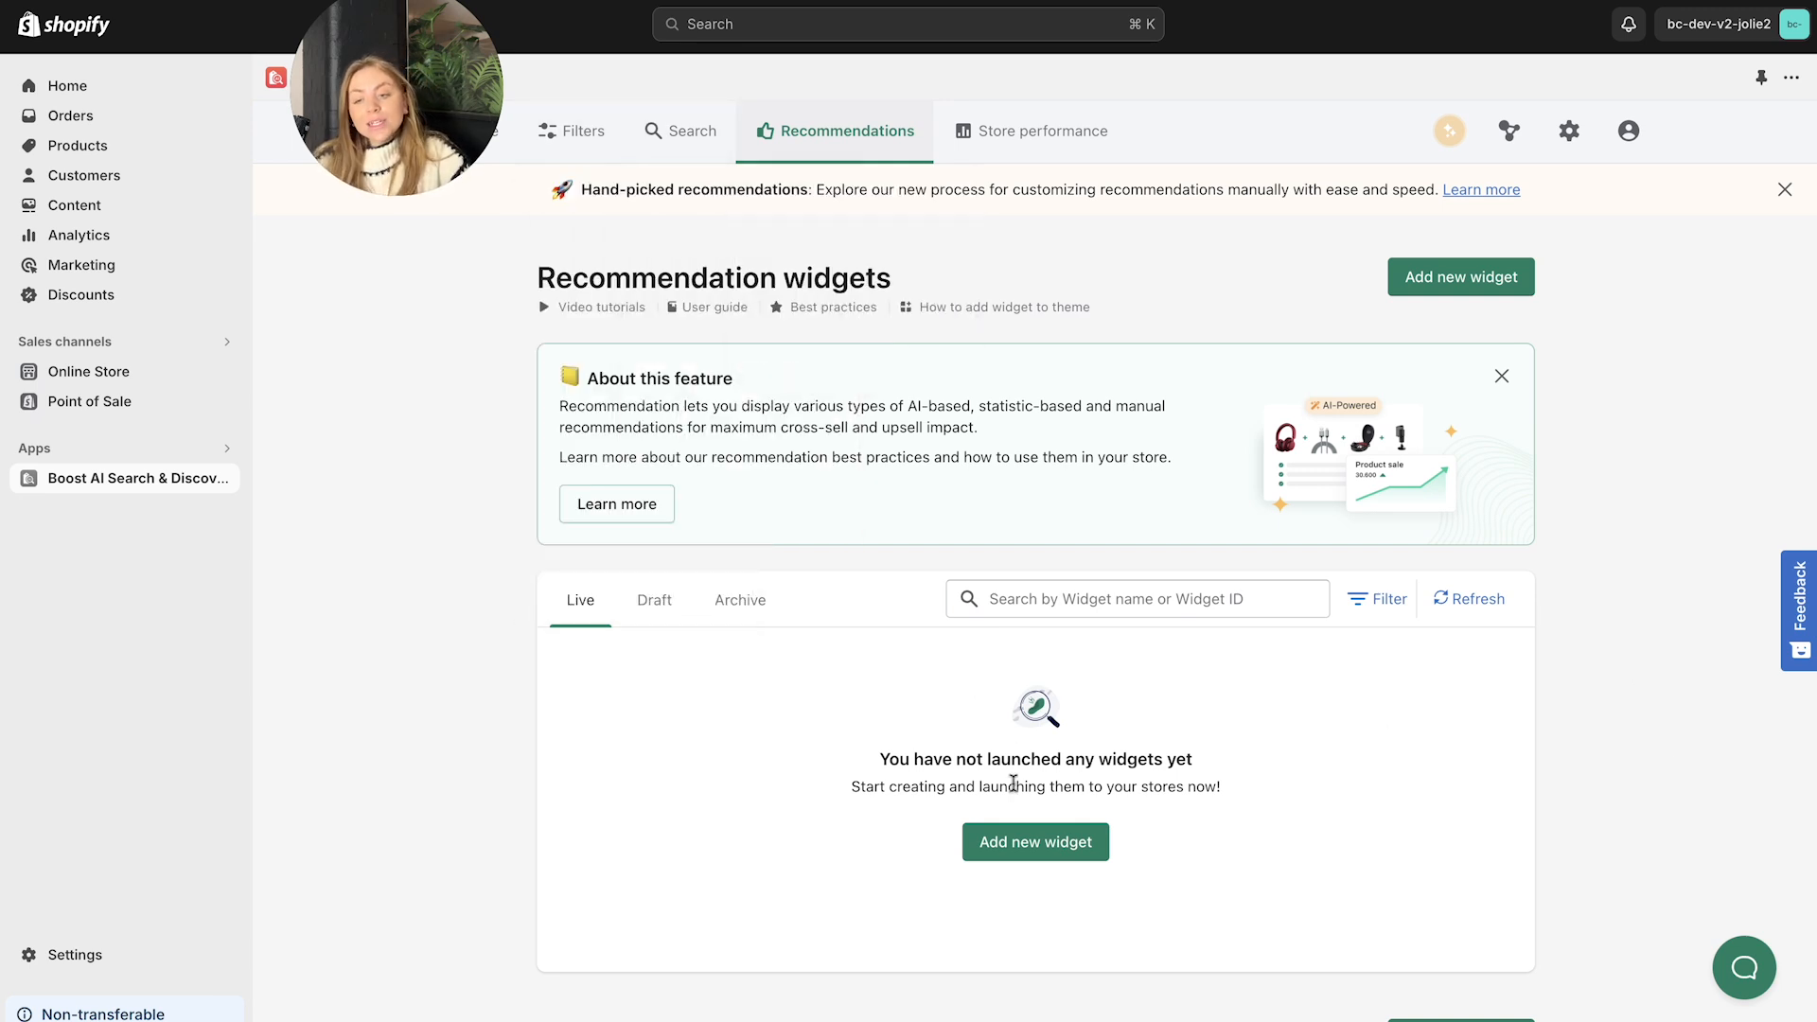